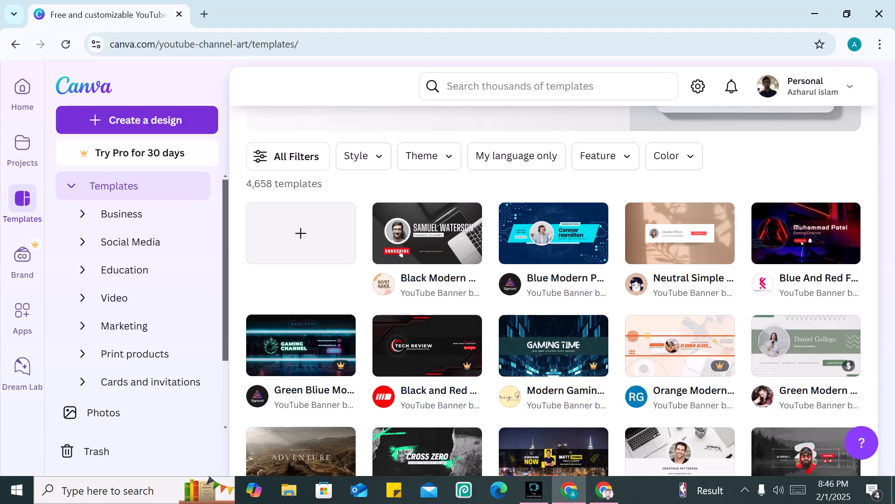
# Create a new blank Logo design at 500 × 500 px.
pyautogui.click(137, 119)
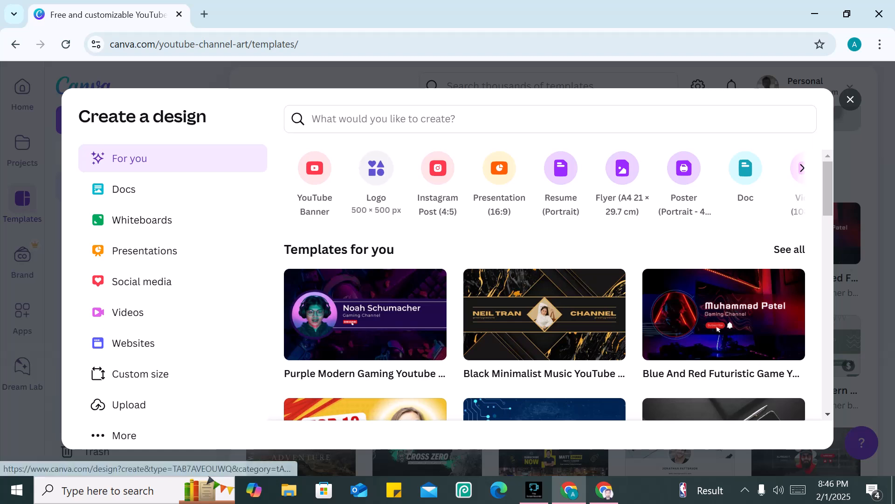
pyautogui.click(377, 169)
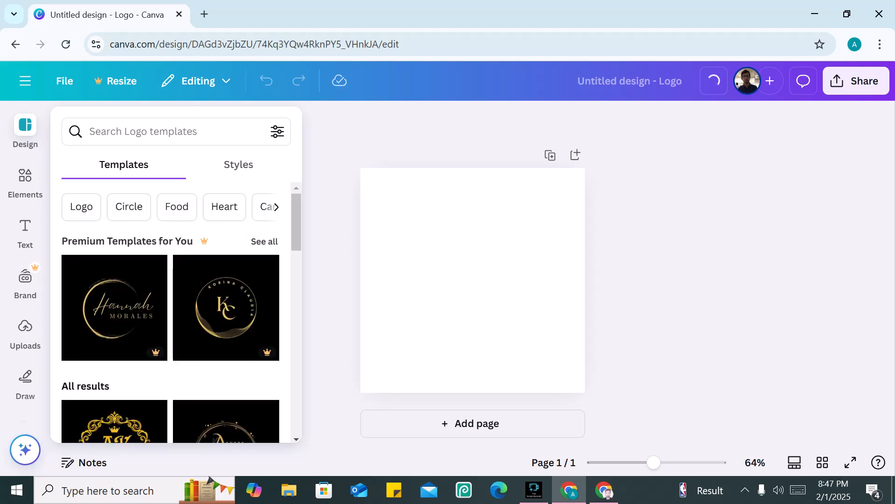
# Browse the logo templates and apply the Black and Blue 3D Y2k Fashion Logo template with the globe to the page.
pyautogui.scroll(-5, 114, 303)
pyautogui.scroll(-5, 171, 313)
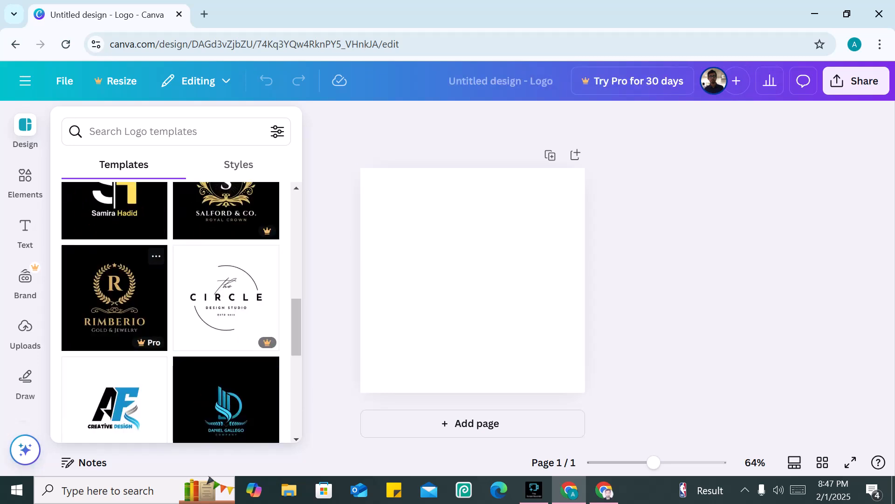
pyautogui.scroll(-10, 114, 299)
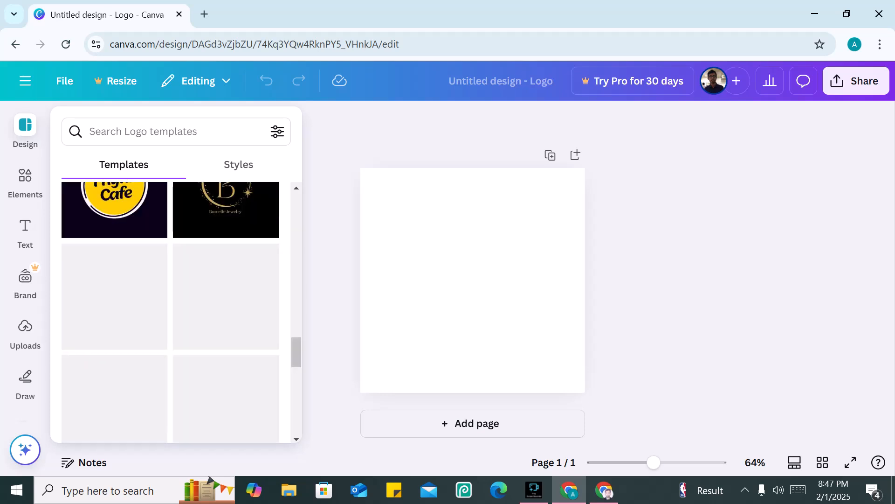
pyautogui.scroll(-6, 115, 327)
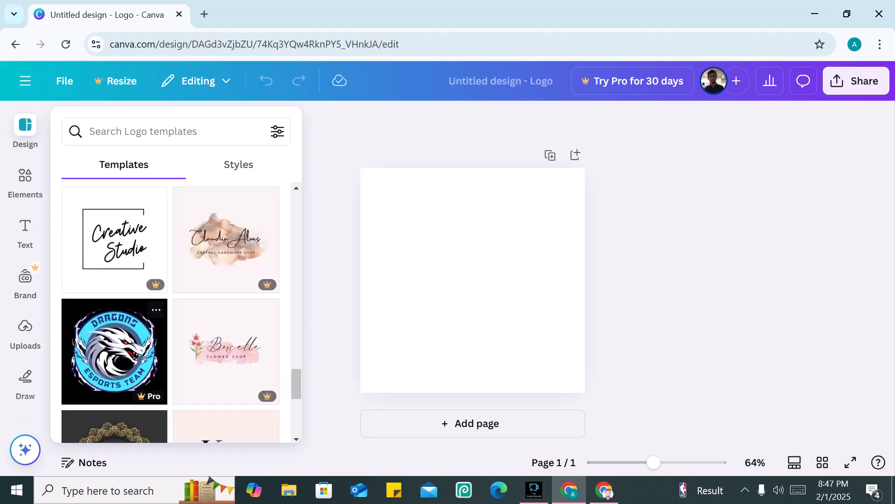
pyautogui.scroll(-7, 114, 336)
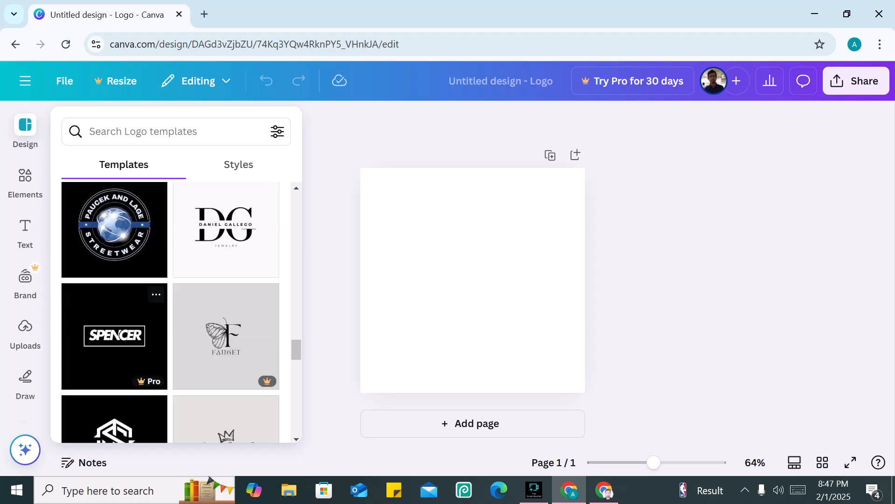
pyautogui.scroll(-5, 114, 336)
pyautogui.scroll(6, 115, 336)
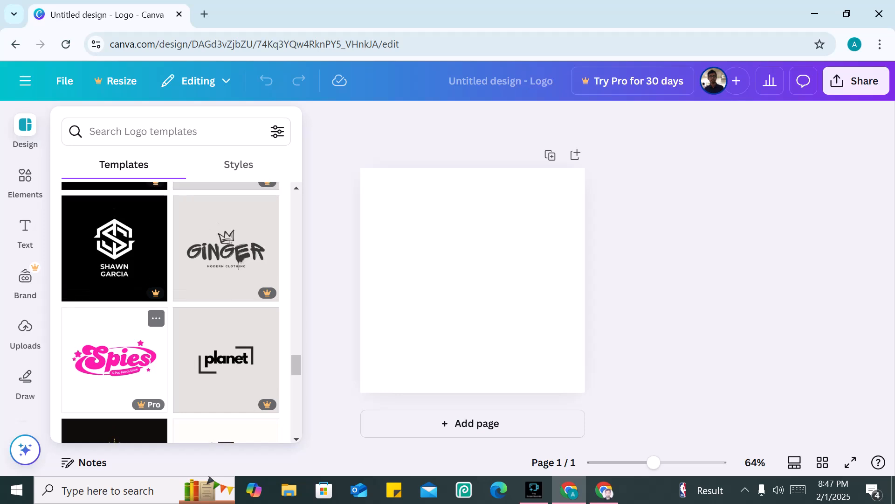
pyautogui.scroll(2, 114, 327)
pyautogui.scroll(-3, 114, 327)
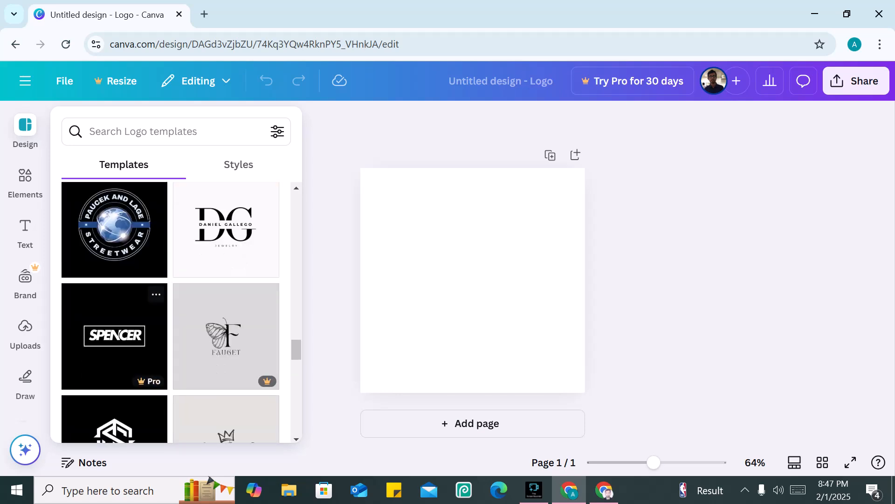
pyautogui.scroll(2, 114, 336)
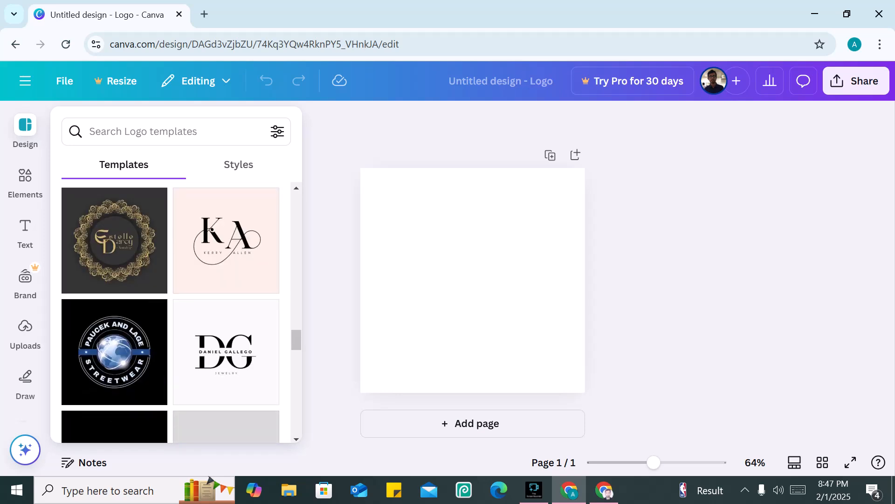
pyautogui.scroll(-2, 115, 335)
pyautogui.click(115, 229)
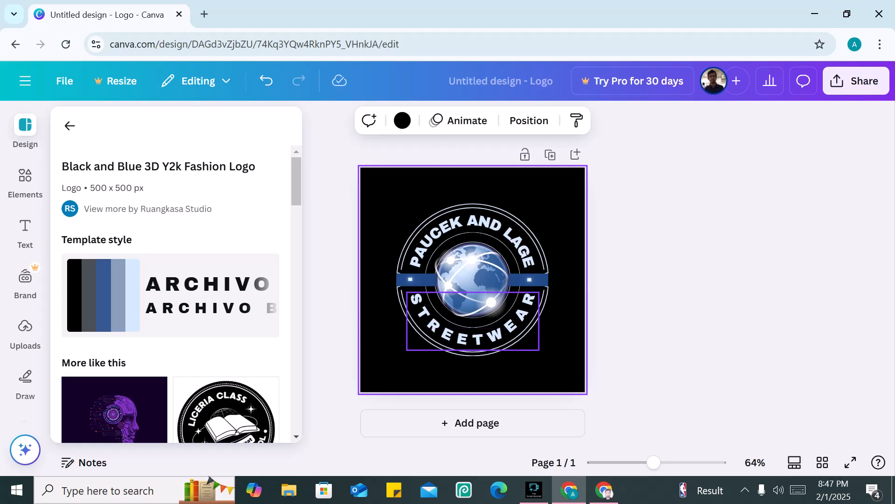
# Replace the upper curved text of the logo with "CANVA".
pyautogui.click(477, 225)
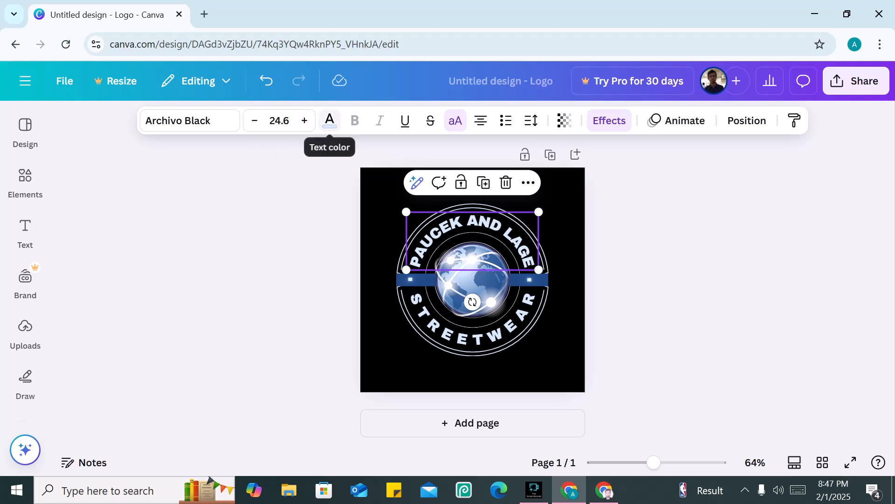
pyautogui.press('Return')
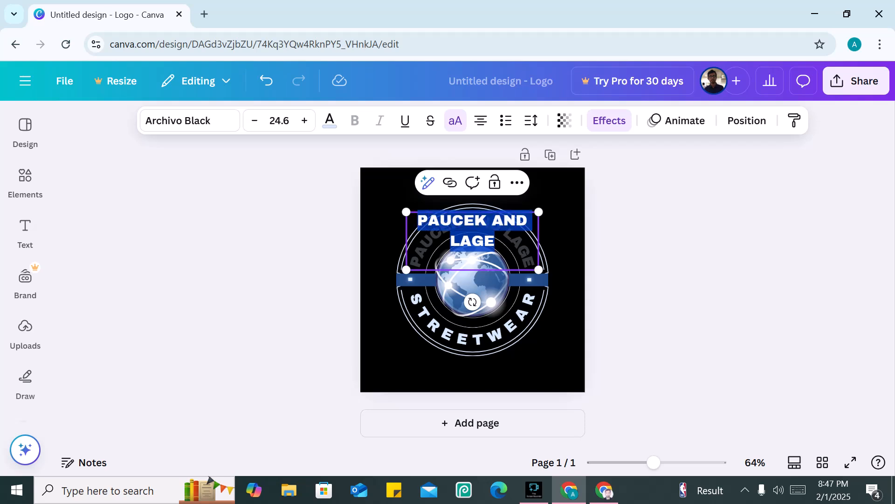
pyautogui.click(494, 241)
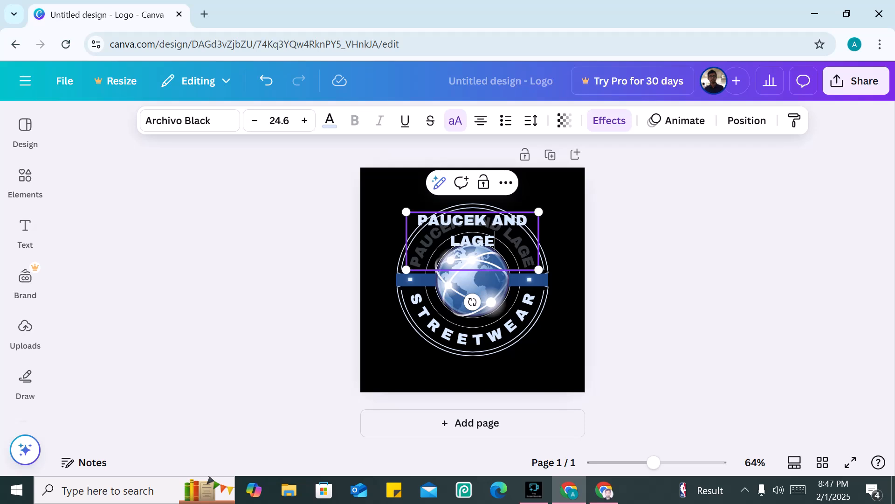
pyautogui.hotkey('ctrl', 'a')
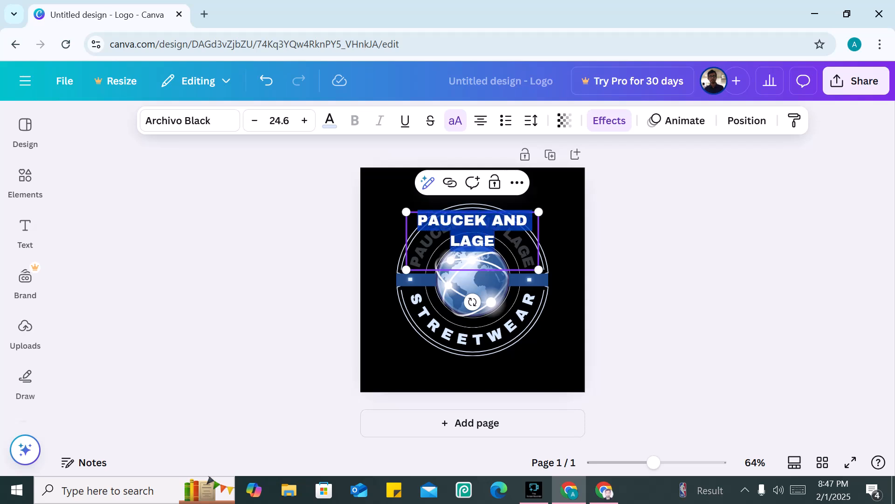
pyautogui.write('CAN')
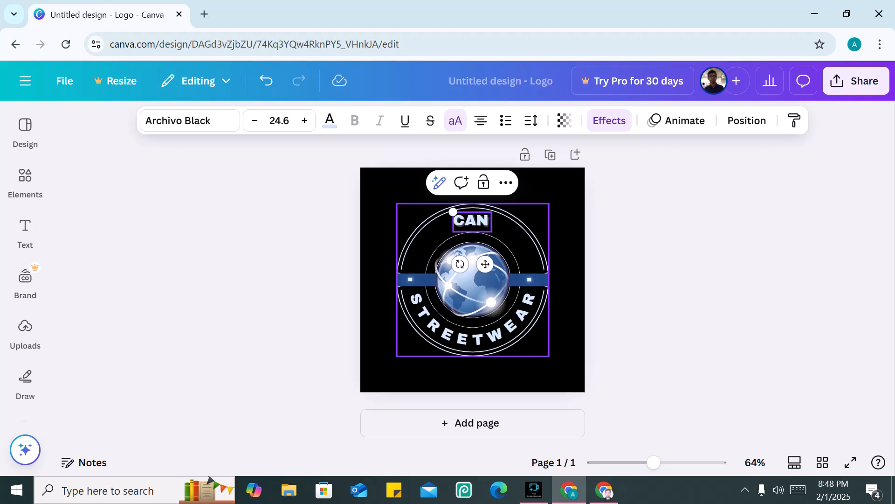
pyautogui.write('VA')
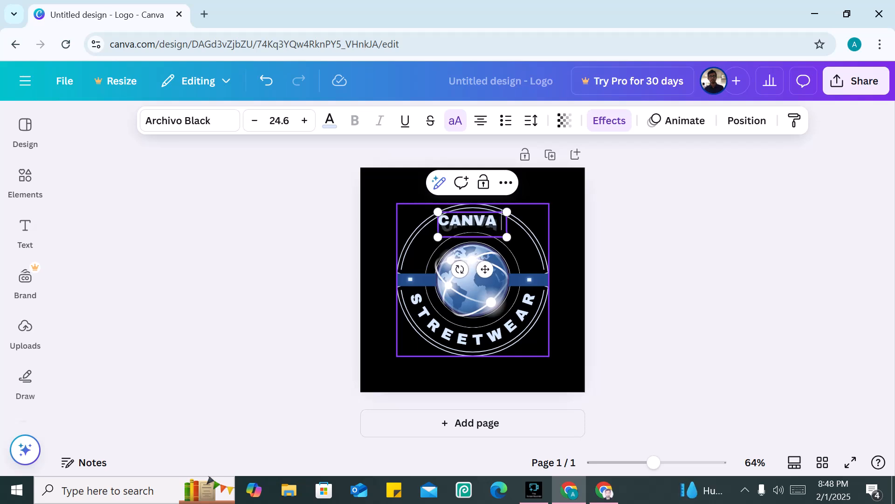
pyautogui.click(566, 214)
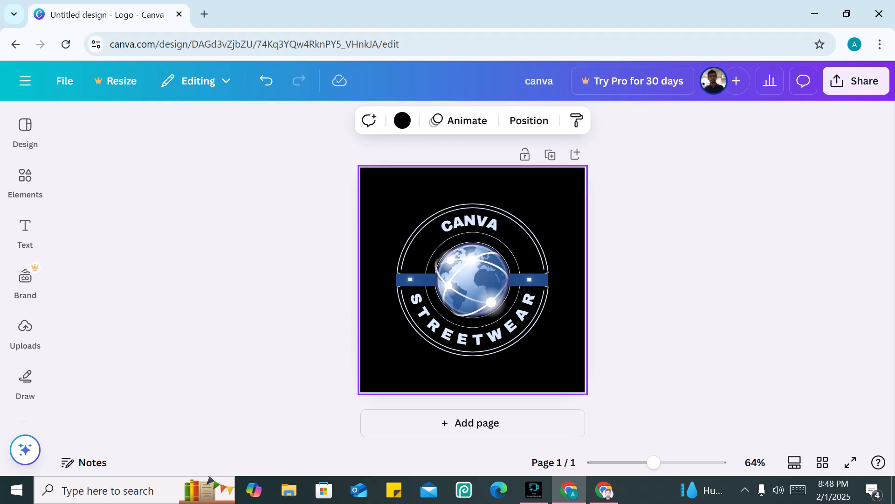
# Try to edit the lower curved STREETWEAR text in place.
pyautogui.click(493, 334)
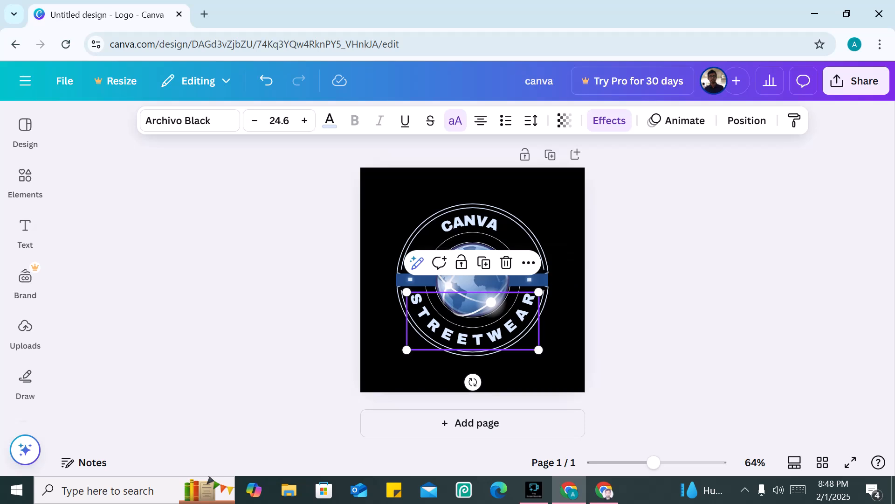
pyautogui.press('Tab')
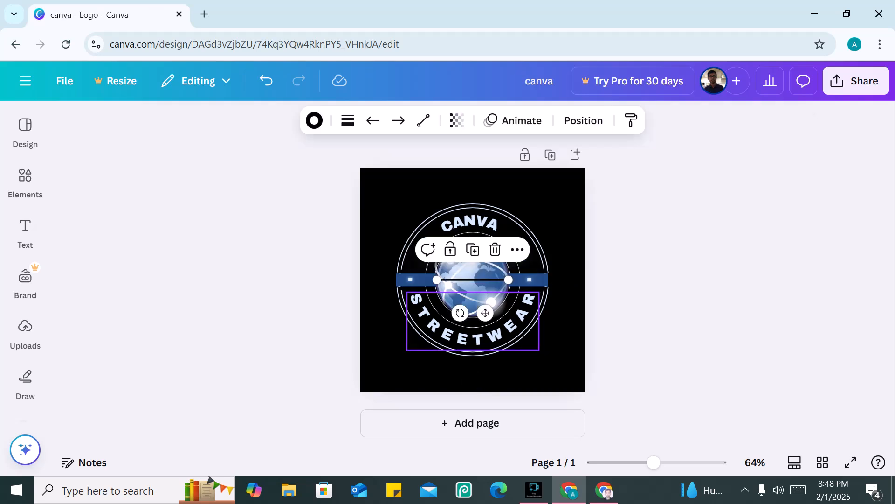
pyautogui.click(474, 295)
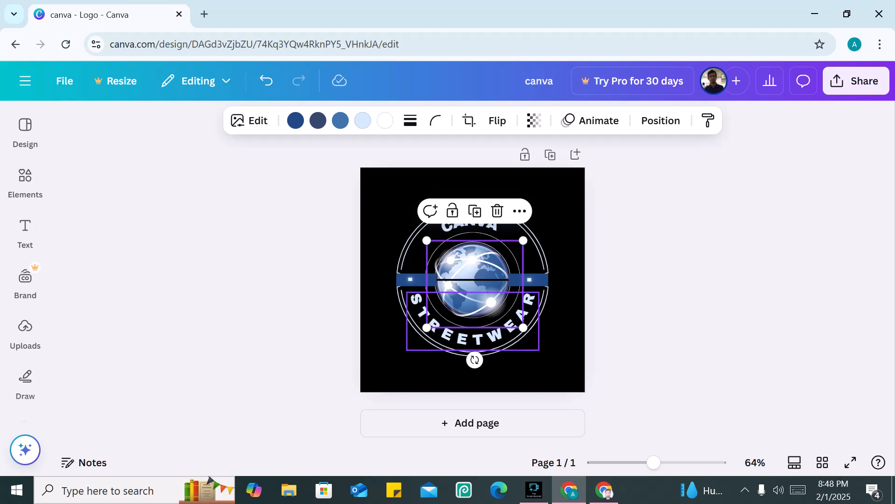
pyautogui.click(481, 335)
pyautogui.press('Tab')
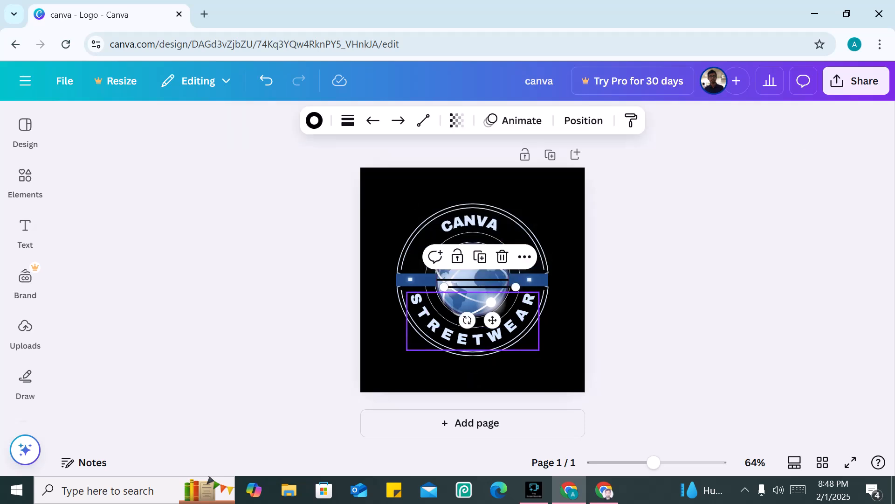
pyautogui.hotkey('shift', 'Tab')
pyautogui.press('Tab')
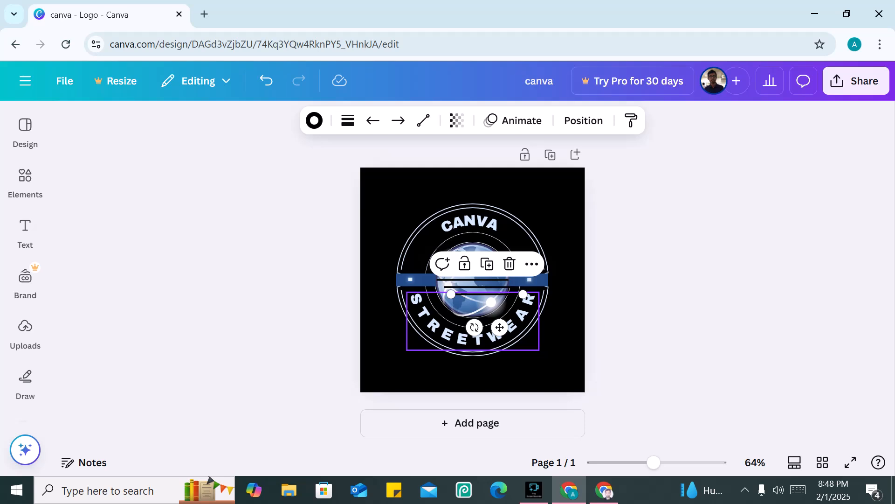
pyautogui.press('Tab')
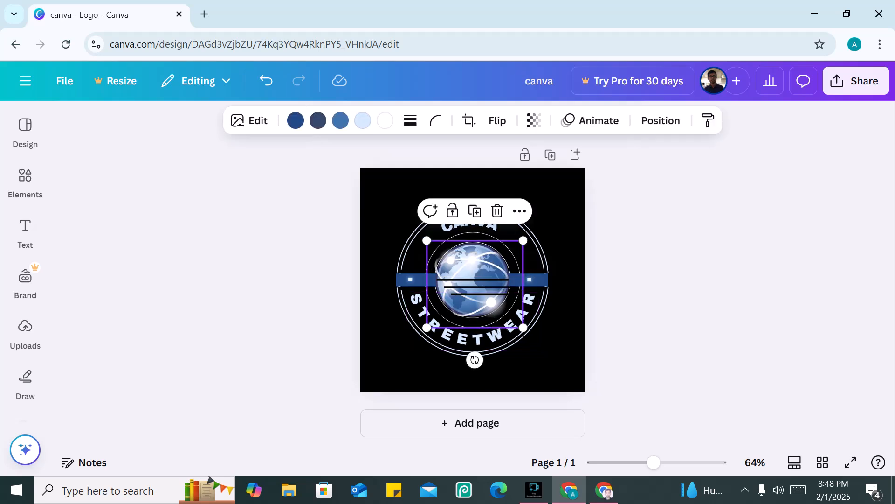
pyautogui.hotkey('shift', 'Tab')
pyautogui.hotkey('shift', 'Tab')
pyautogui.press('Return')
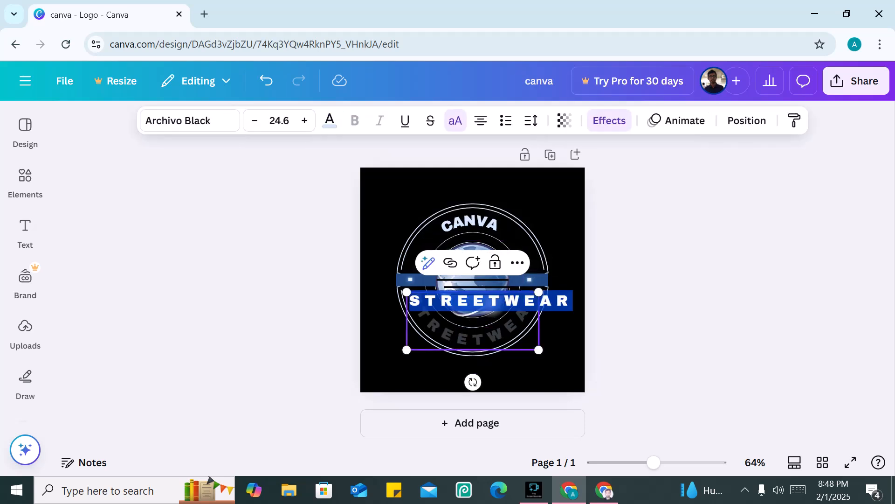
pyautogui.press('Escape')
pyautogui.press('Tab')
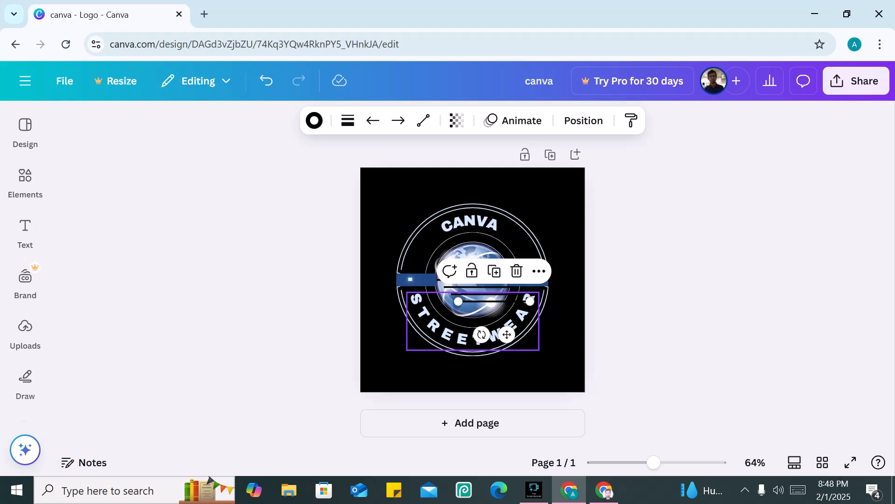
pyautogui.hotkey('shift', 'Tab')
pyautogui.press('Return')
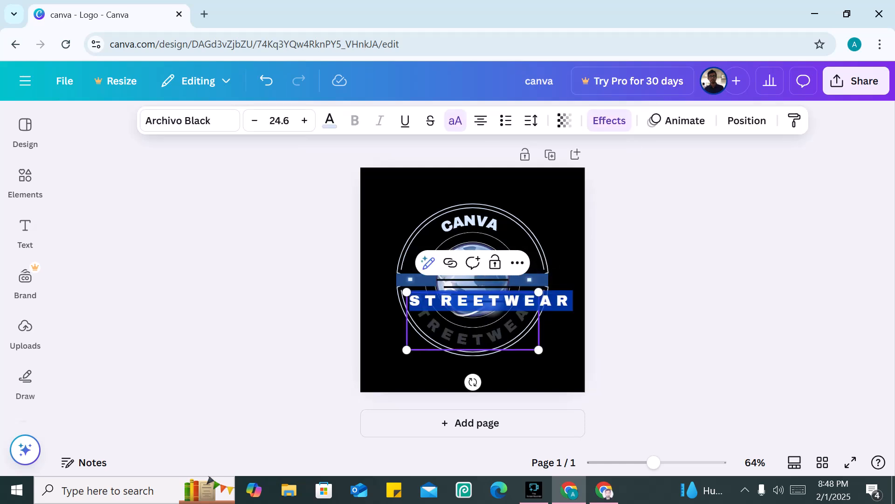
pyautogui.press('Escape')
pyautogui.press('Tab')
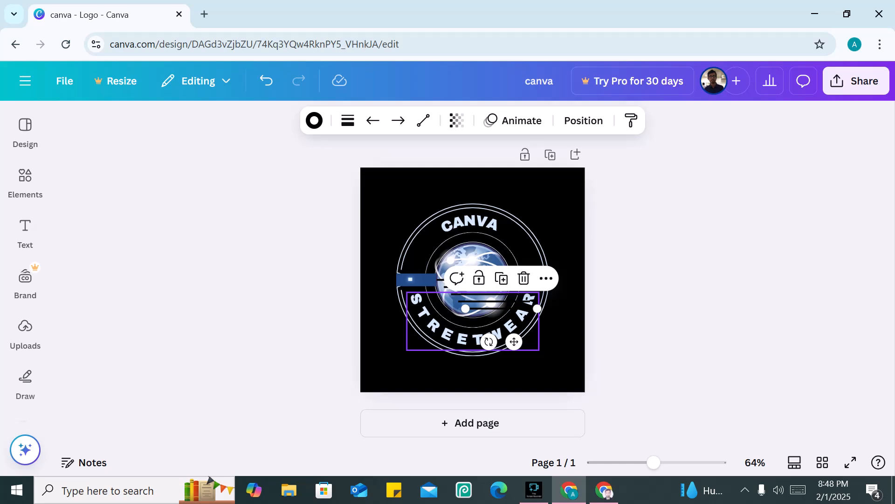
# Move the curved STREETWEAR text off the lower arc to the upper part of the logo, overlapping the CANVA text.
pyautogui.click(473, 332)
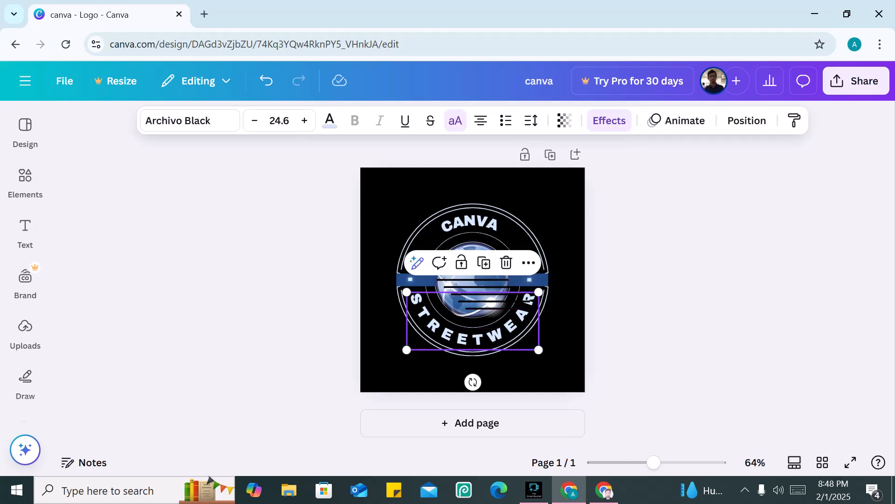
pyautogui.moveTo(473, 332); pyautogui.dragTo(567, 306)
pyautogui.moveTo(567, 255); pyautogui.dragTo(441, 179)
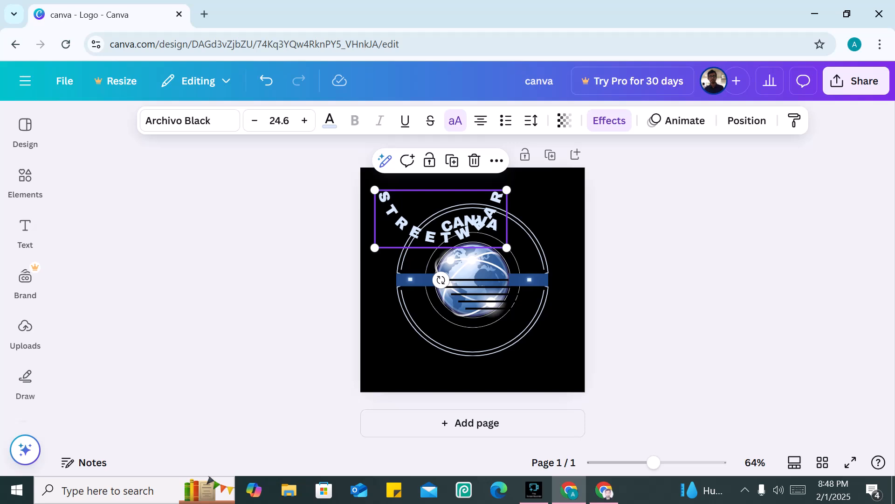
# Replace the STREETWEAR text with "LOGO".
pyautogui.press('Return')
pyautogui.click(425, 199)
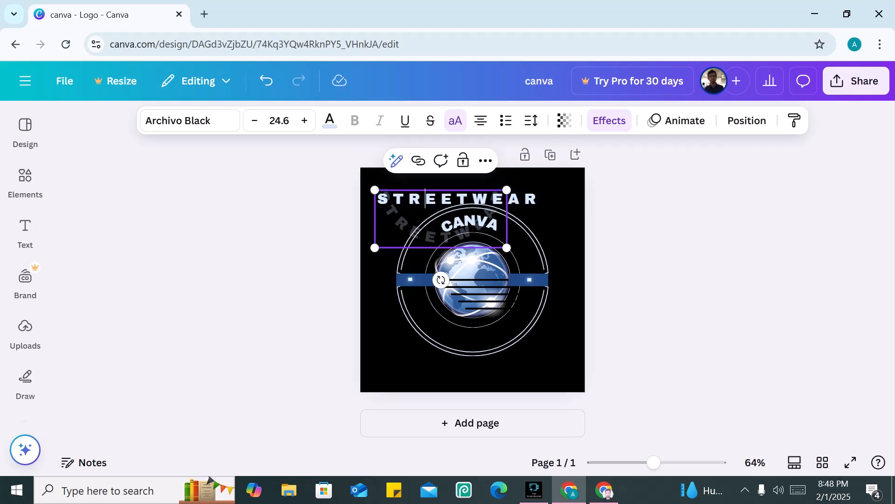
pyautogui.click(492, 199)
pyautogui.click(525, 199)
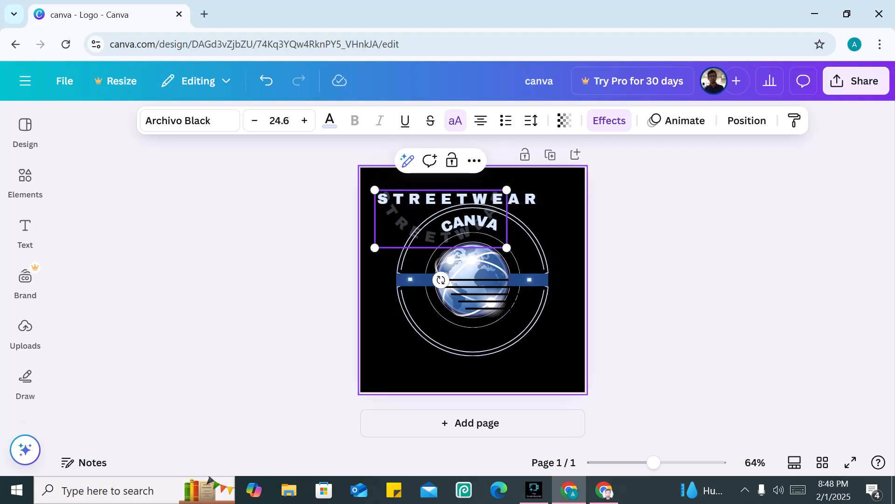
pyautogui.press('BackSpace')
pyautogui.press('BackSpace')
pyautogui.press('BackSpace')
pyautogui.press('BackSpace')
pyautogui.press('BackSpace')
pyautogui.press('BackSpace')
pyautogui.press('BackSpace')
pyautogui.press('BackSpace')
pyautogui.press('BackSpace')
pyautogui.press('BackSpace')
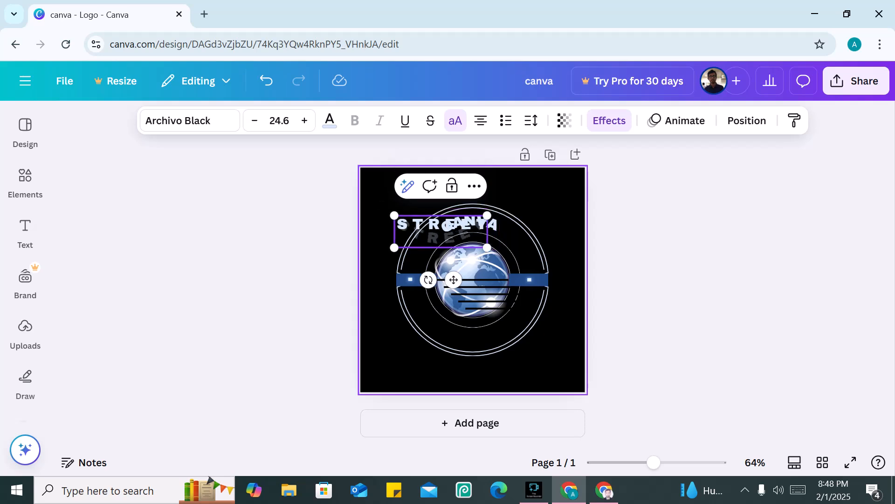
pyautogui.write('LO')
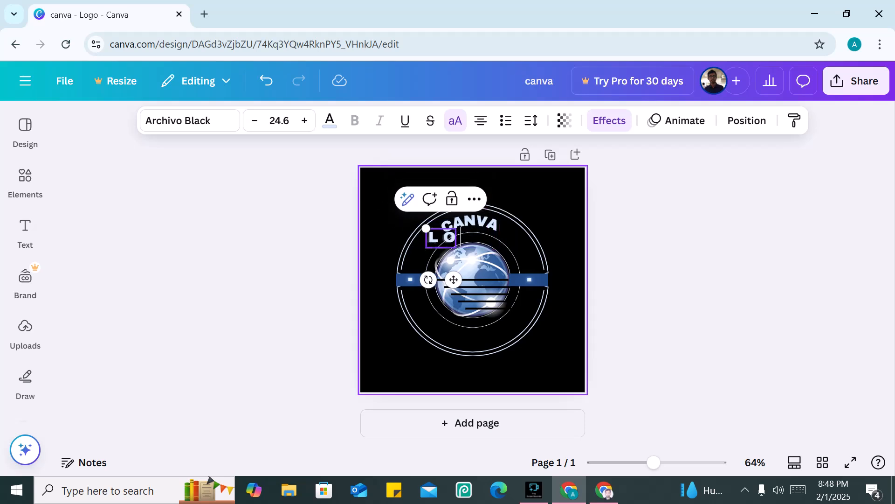
pyautogui.write('GO')
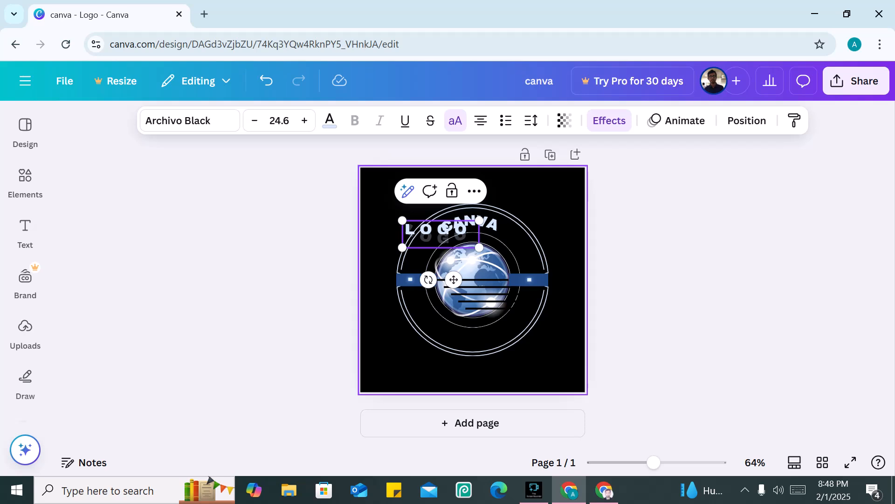
pyautogui.click(565, 289)
# Move the curved LOGO text down into the lower arc, centred beneath the globe.
pyautogui.moveTo(453, 236); pyautogui.dragTo(488, 338)
pyautogui.click(563, 322)
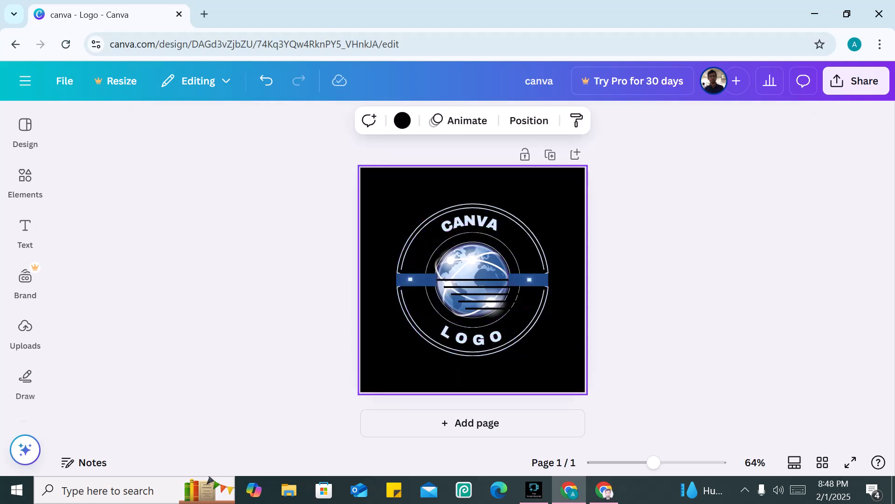
pyautogui.click(530, 279)
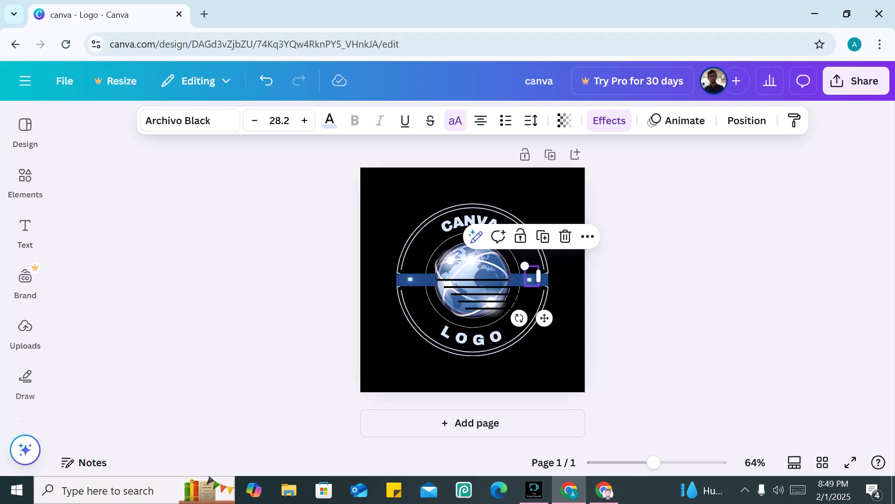
pyautogui.click(656, 299)
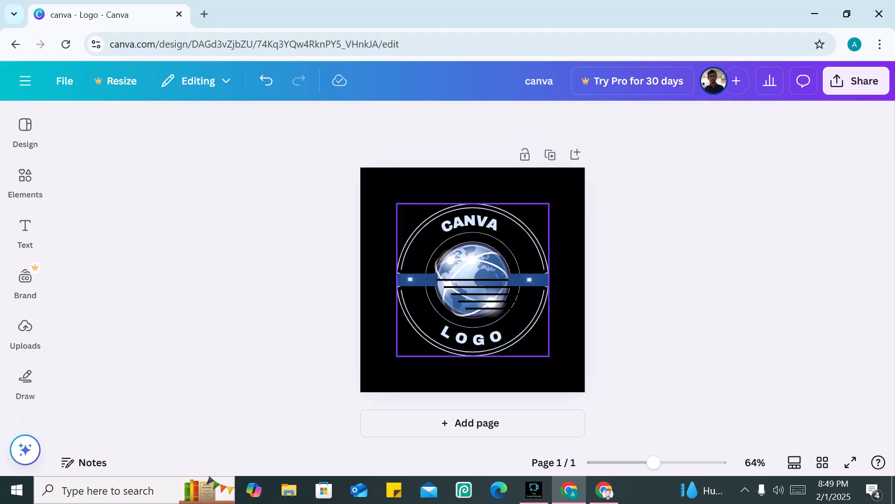
pyautogui.click(527, 313)
pyautogui.click(26, 130)
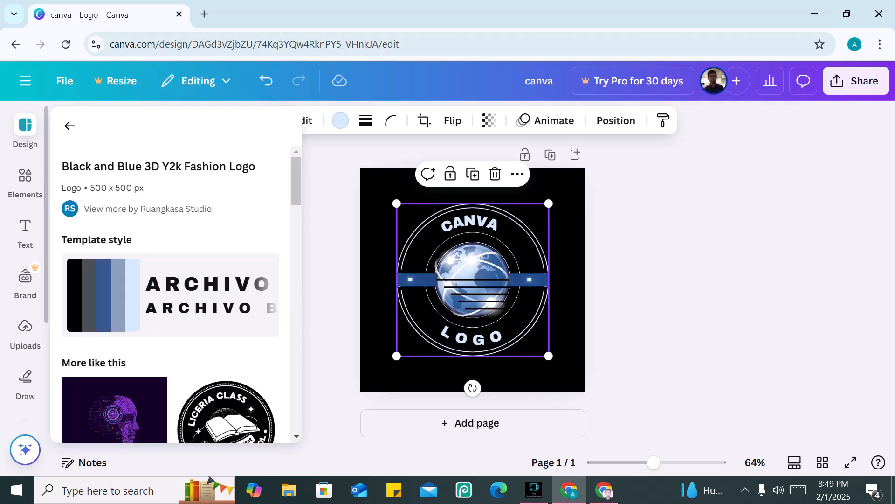
# Add the orange-and-green circle outline and the blue-and-black D building graphic from the element graphics, placing the D at the page's left edge.
pyautogui.click(25, 179)
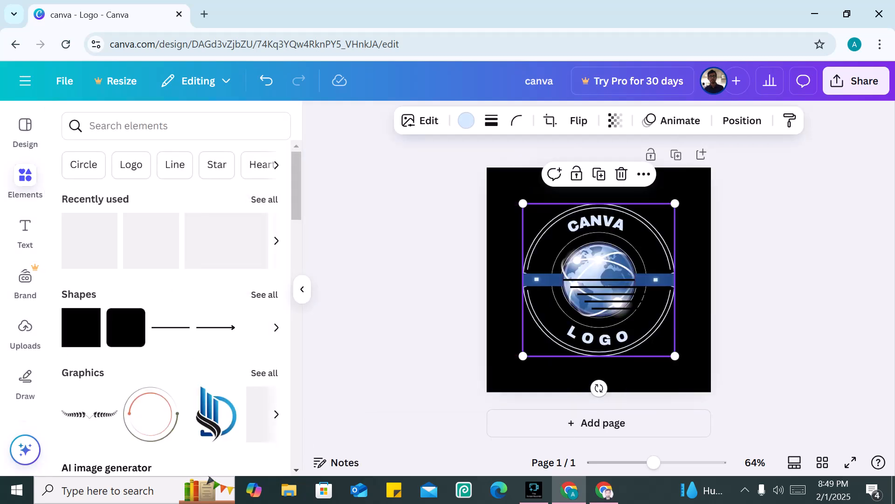
pyautogui.scroll(-2, 172, 298)
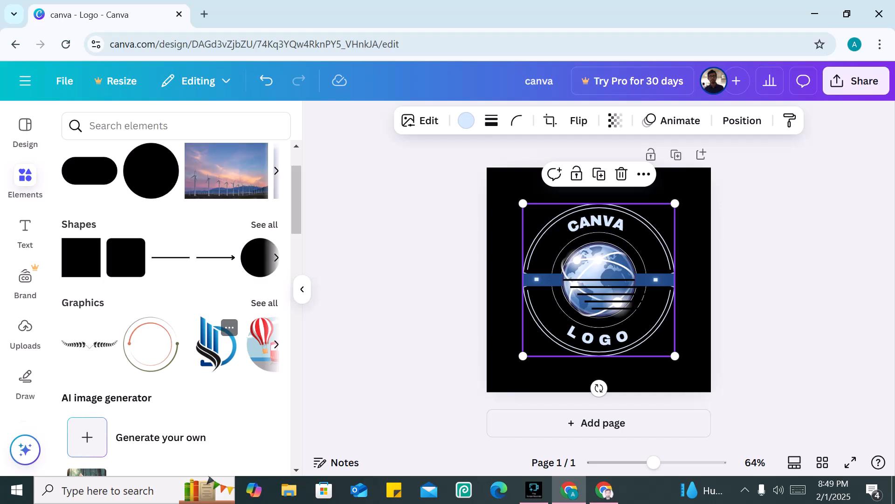
pyautogui.click(151, 344)
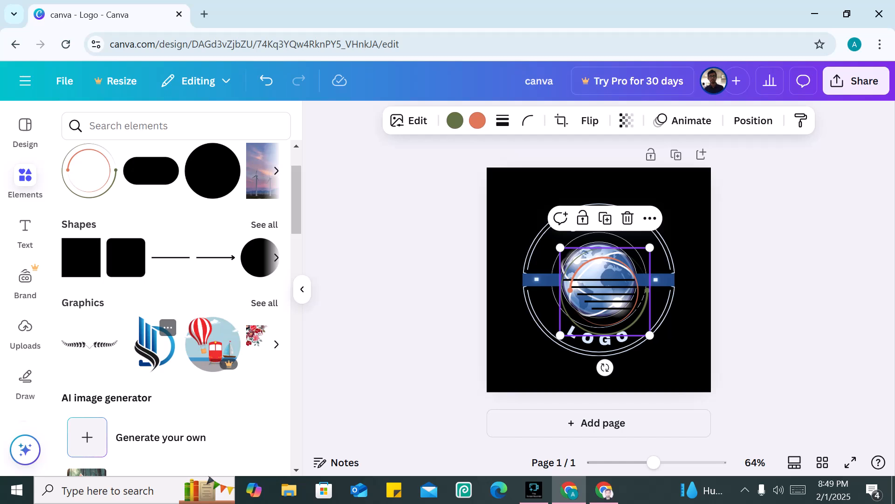
pyautogui.click(154, 344)
pyautogui.moveTo(611, 299); pyautogui.dragTo(509, 274)
# Take the orange-and-green circle outline off the page.
pyautogui.click(604, 294)
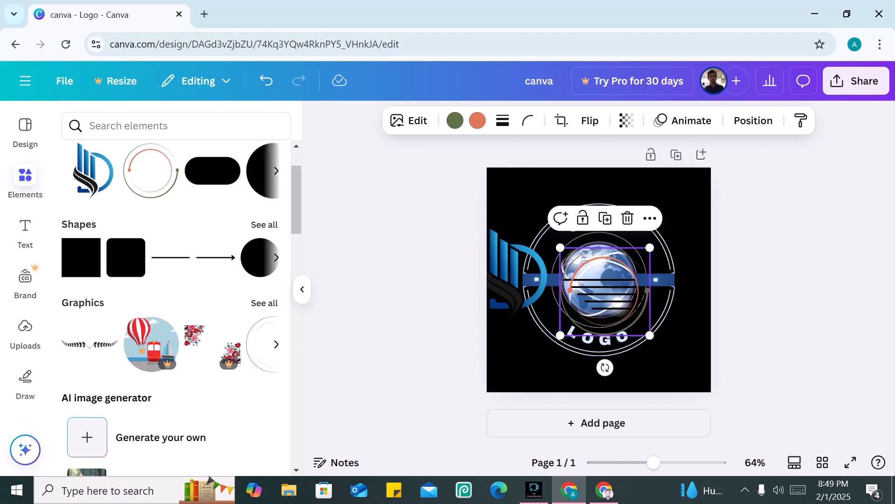
pyautogui.moveTo(605, 293); pyautogui.dragTo(415, 323)
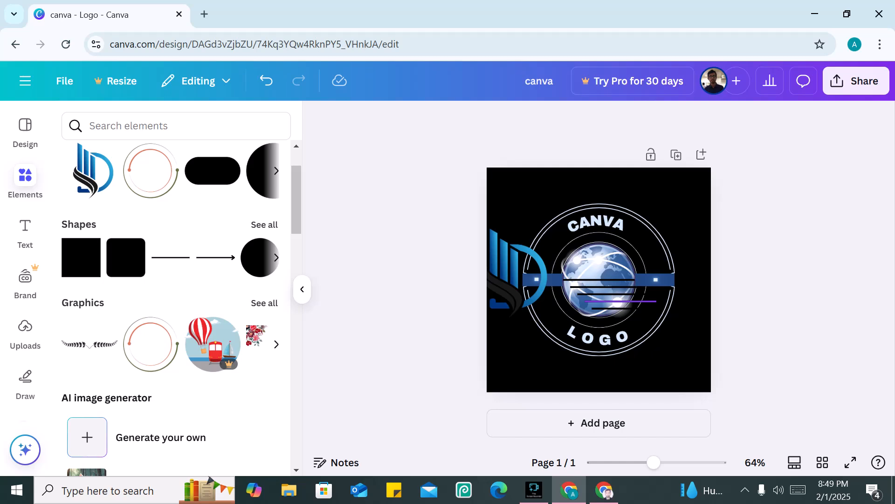
# Clear the black horizontal stripes off the globe, moving one down to the ring's lower left and removing the others.
pyautogui.moveTo(518, 280); pyautogui.dragTo(550, 290)
pyautogui.moveTo(607, 287); pyautogui.dragTo(563, 353)
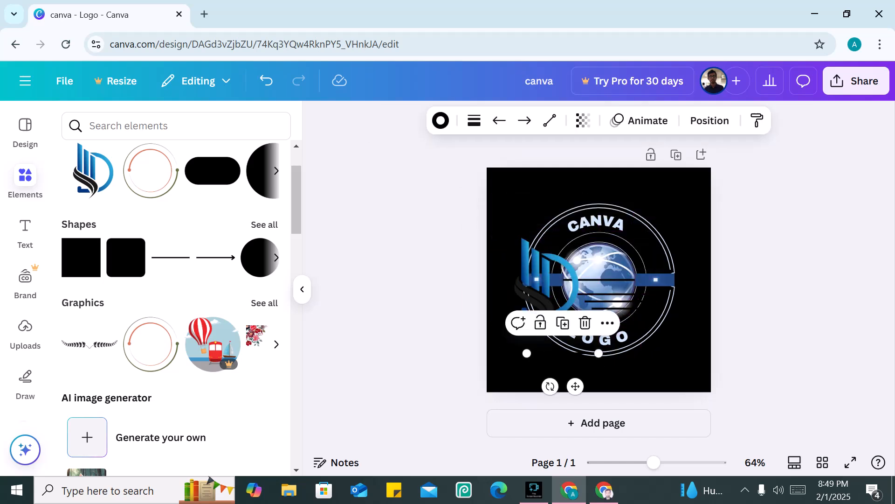
pyautogui.moveTo(575, 386); pyautogui.dragTo(641, 341)
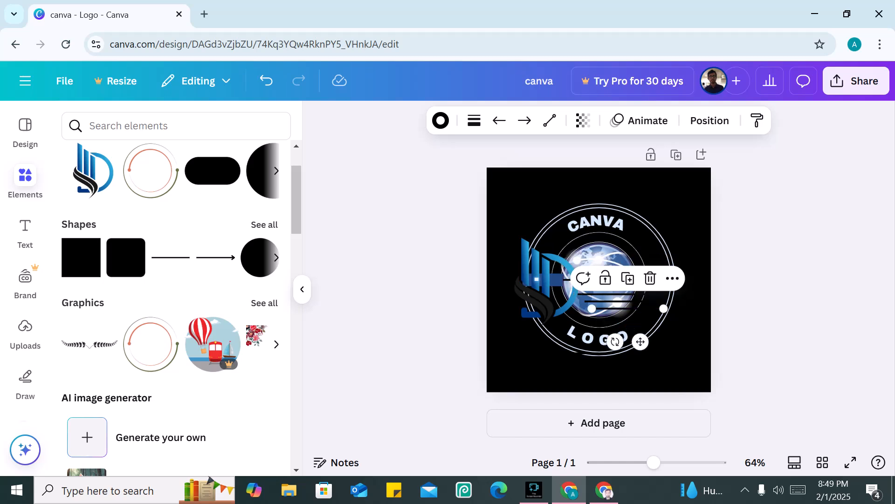
pyautogui.moveTo(640, 342); pyautogui.dragTo(633, 334)
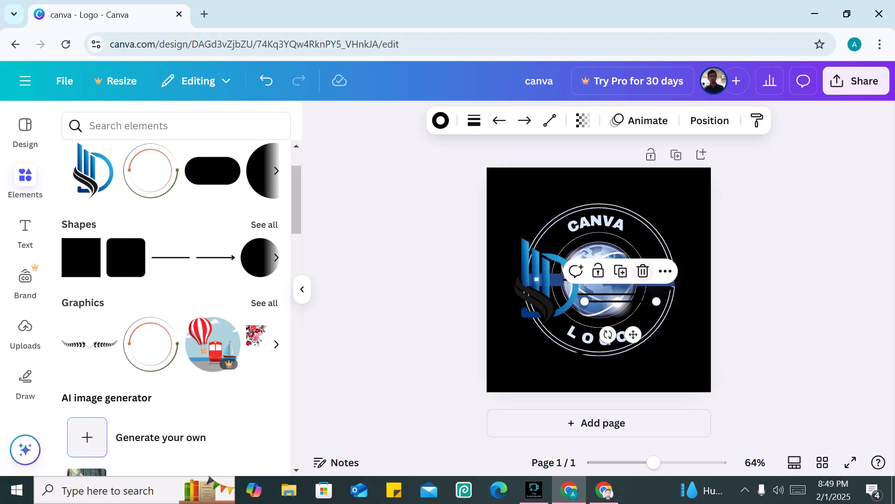
pyautogui.moveTo(634, 334); pyautogui.dragTo(612, 313)
pyautogui.click(621, 250)
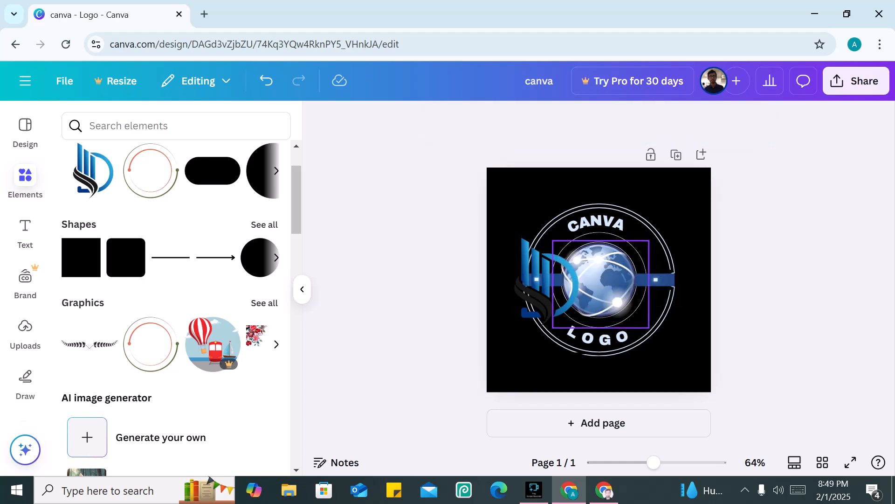
# Move the D graphic down over the LOGO text and delete the blue horizontal band crossing the ring.
pyautogui.moveTo(537, 279); pyautogui.dragTo(607, 358)
pyautogui.click(540, 283)
pyautogui.click(599, 283)
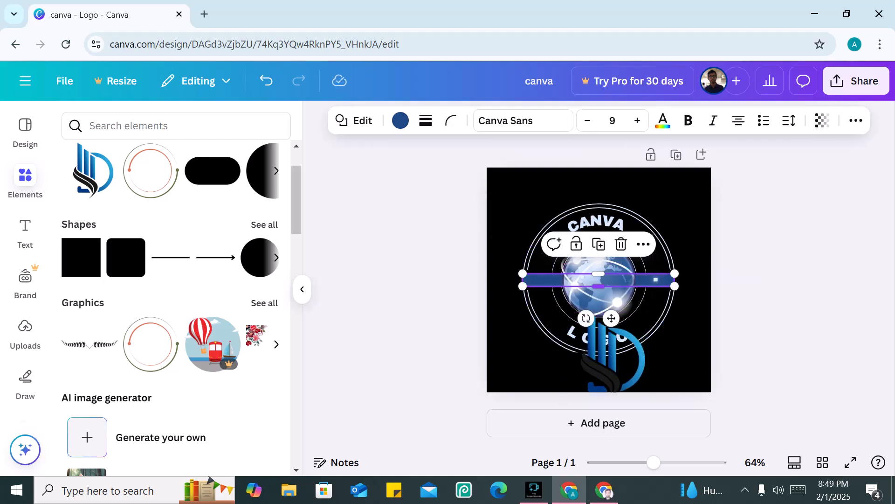
pyautogui.click(621, 244)
# Move the D graphic back to the page's left edge and delete the small text mark lying over the globe.
pyautogui.click(607, 355)
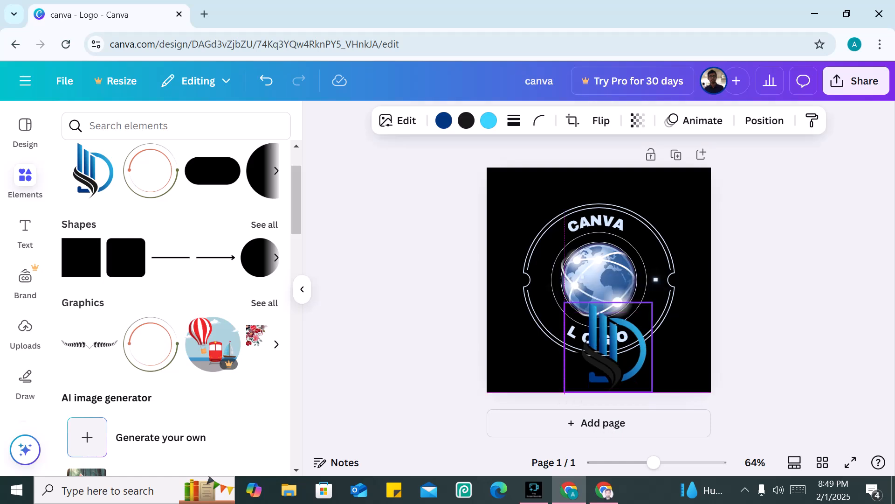
pyautogui.moveTo(607, 354); pyautogui.dragTo(496, 290)
pyautogui.click(587, 276)
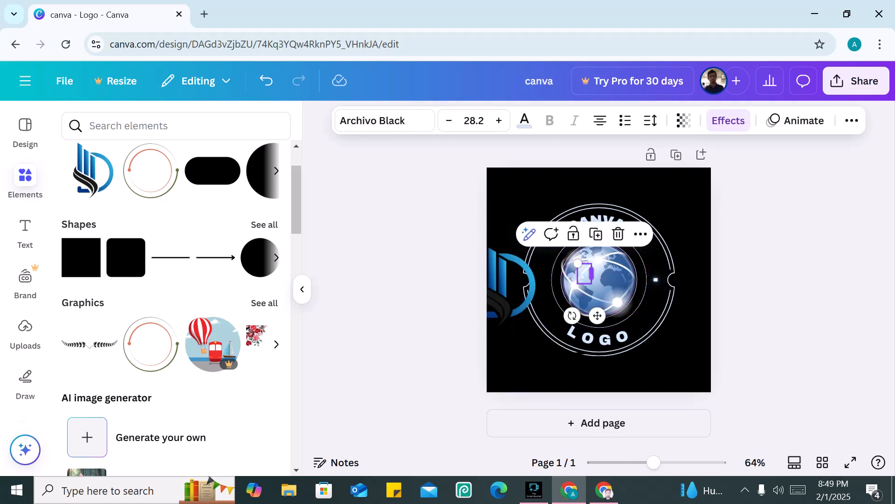
pyautogui.click(618, 234)
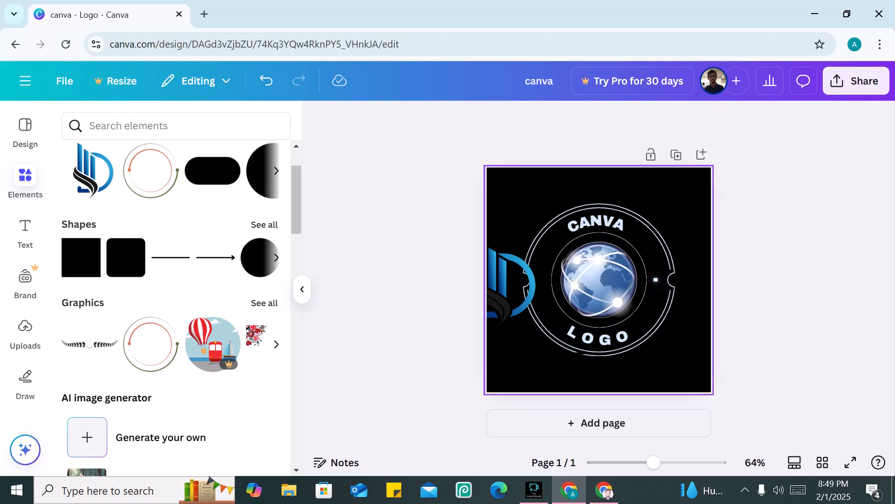
# Move the D graphic onto the globe in the middle of the ring.
pyautogui.click(511, 284)
pyautogui.moveTo(511, 284); pyautogui.dragTo(616, 271)
pyautogui.click(527, 206)
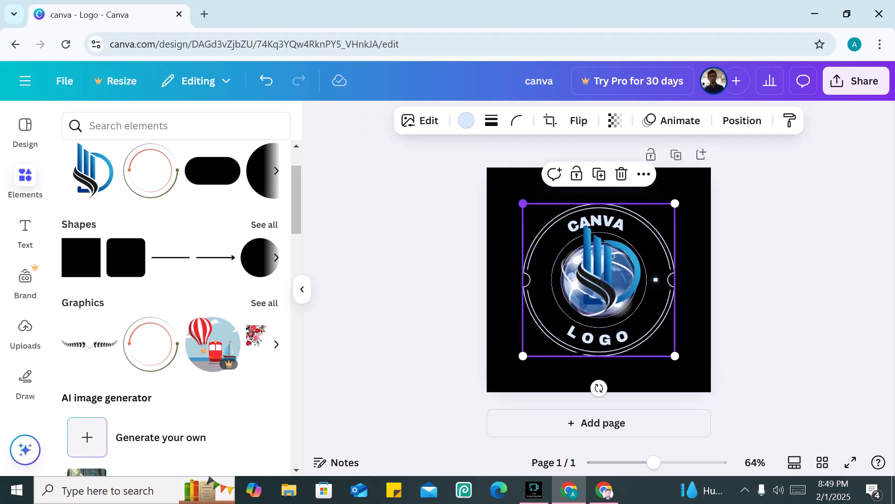
# Try several of the document's blue shades as the page background and set it to white.
pyautogui.click(509, 193)
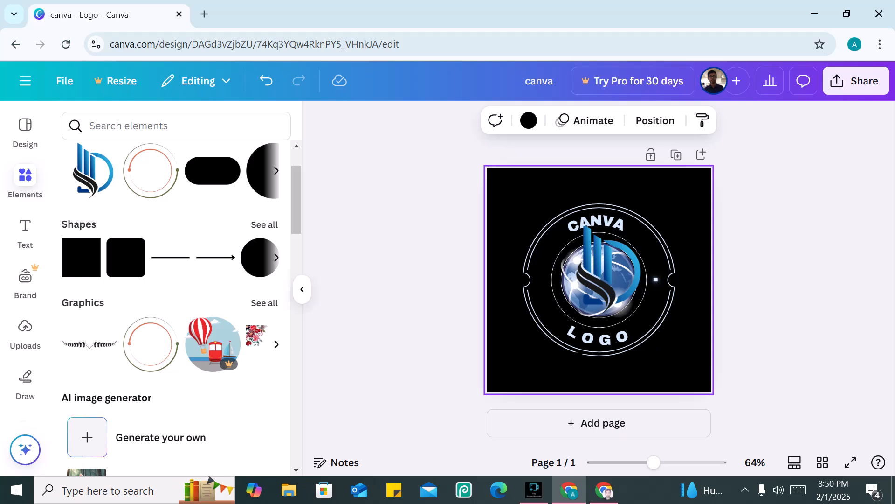
pyautogui.click(529, 120)
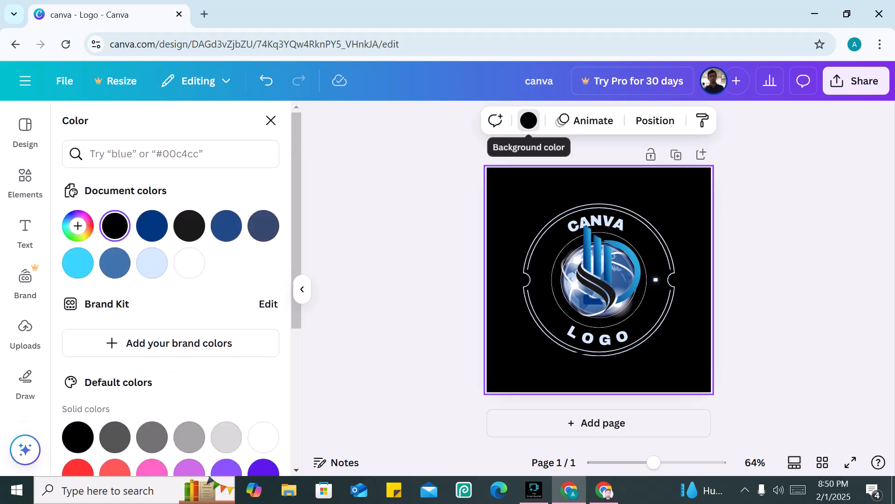
pyautogui.click(152, 263)
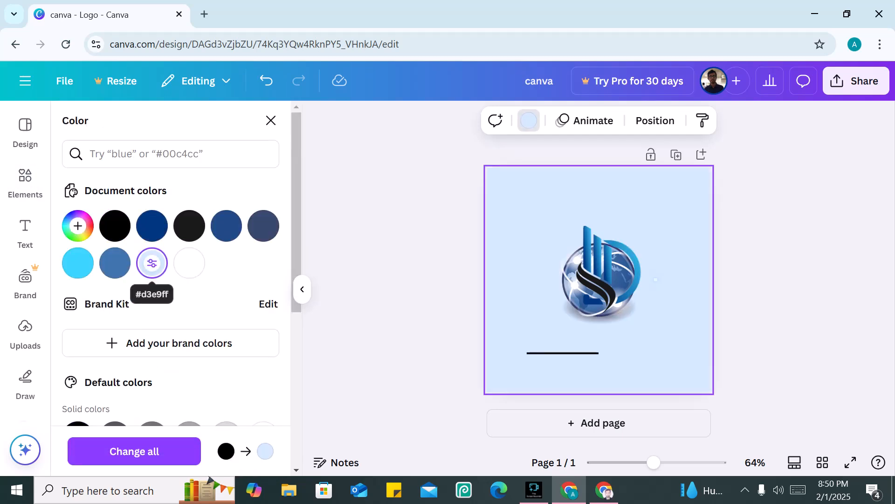
pyautogui.click(115, 263)
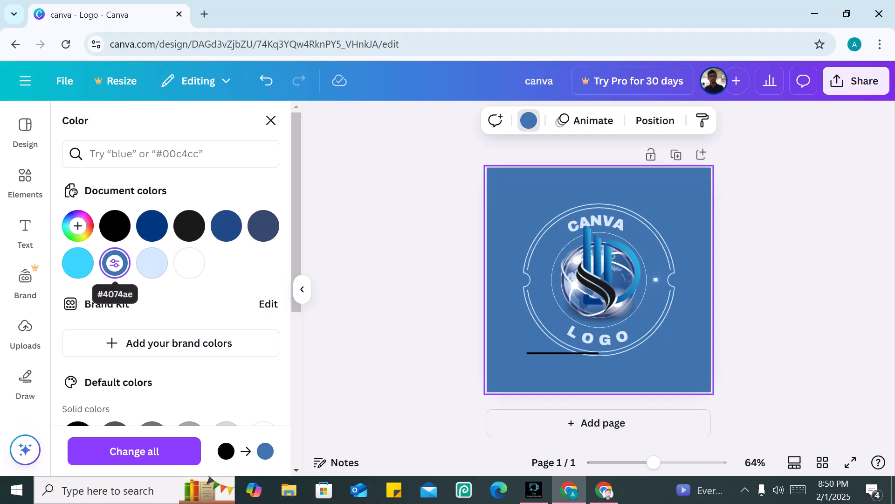
pyautogui.click(78, 263)
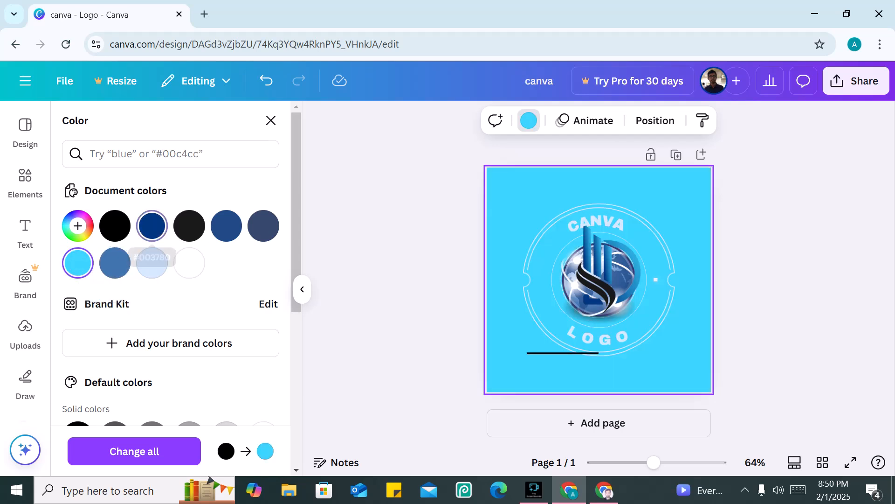
pyautogui.click(152, 226)
pyautogui.click(115, 263)
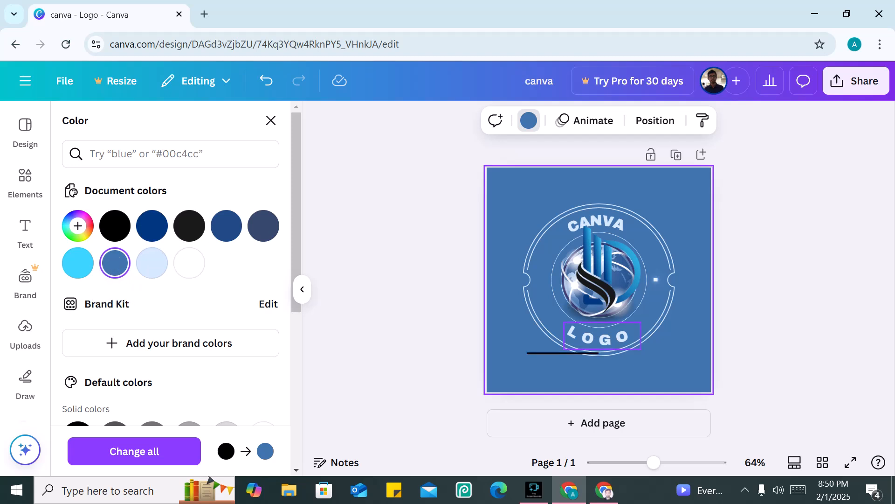
pyautogui.click(189, 263)
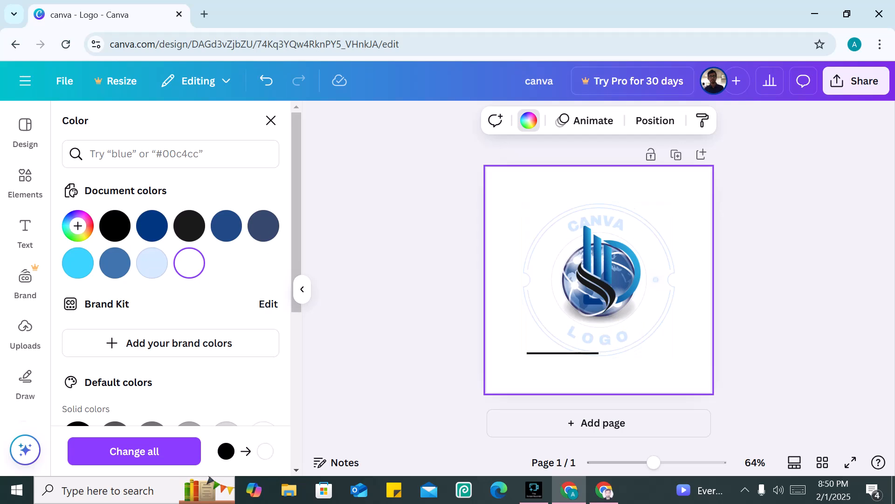
# Take the globe off the page and place the D graphic alone in the centre of the ring.
pyautogui.moveTo(602, 271); pyautogui.dragTo(519, 187)
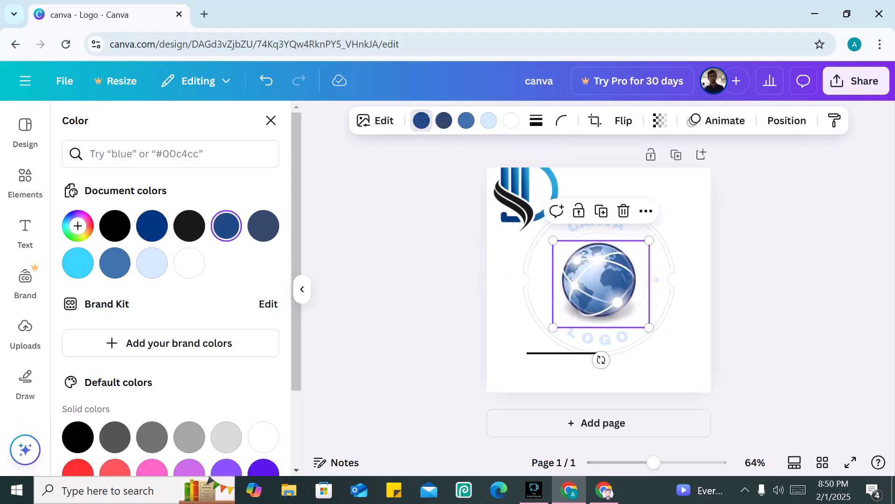
pyautogui.moveTo(600, 286); pyautogui.dragTo(443, 274)
pyautogui.moveTo(519, 188); pyautogui.dragTo(597, 278)
pyautogui.click(595, 351)
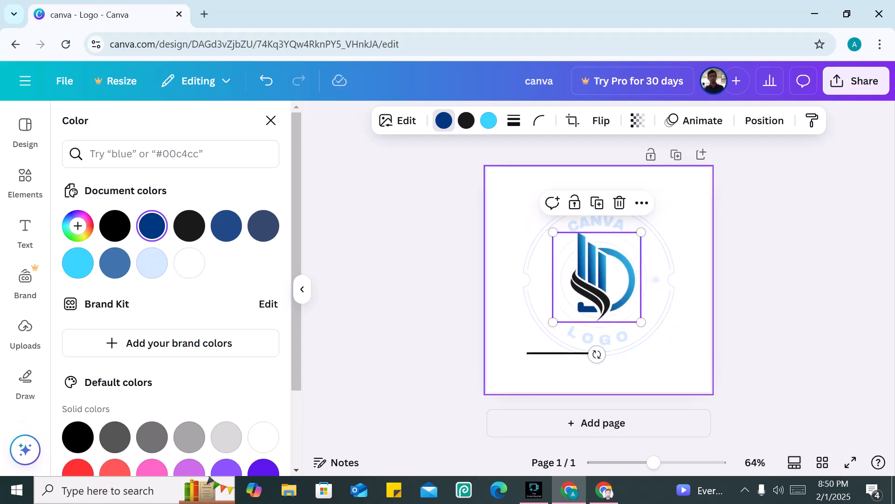
# Recolour the outer double ring to Dark Gray #191919.
pyautogui.click(652, 304)
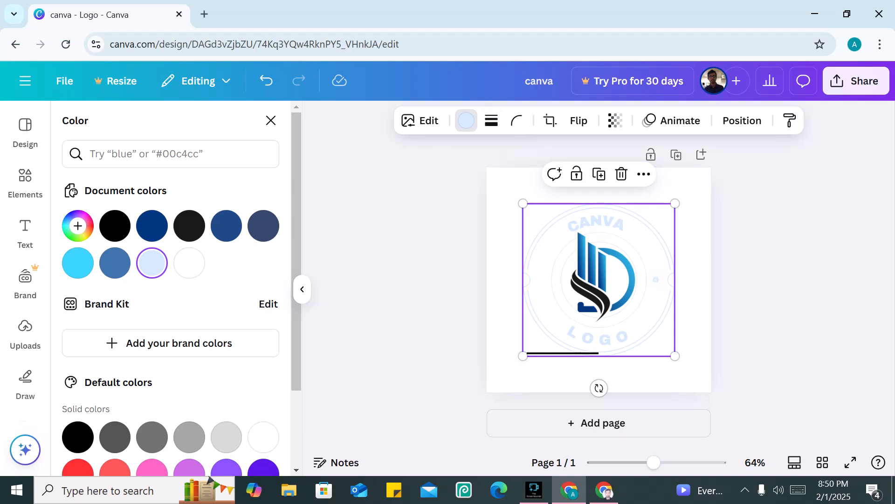
pyautogui.click(466, 121)
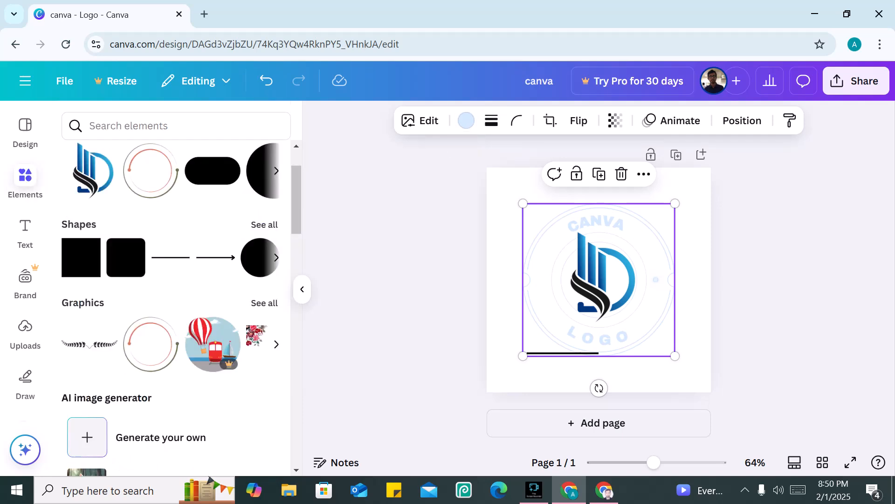
pyautogui.click(466, 120)
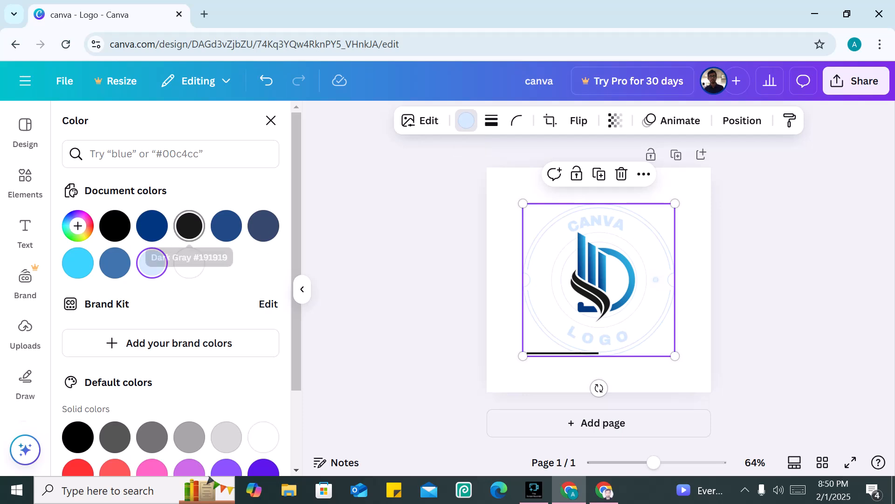
pyautogui.click(189, 227)
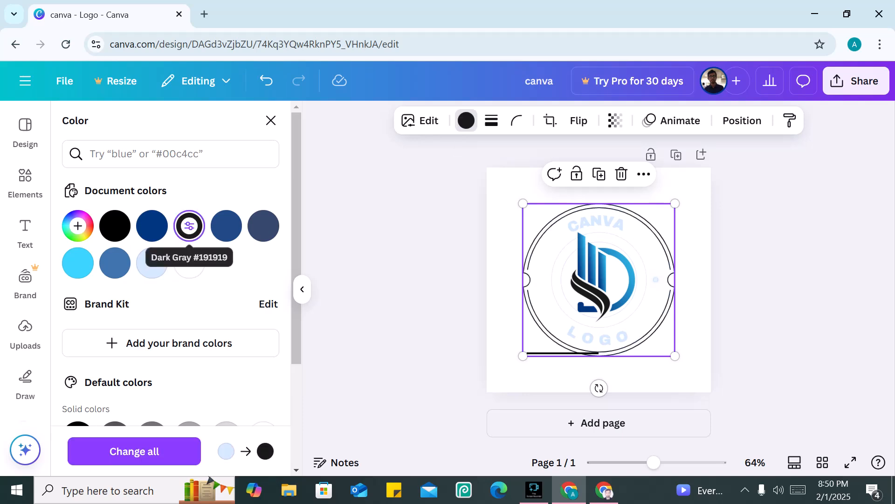
# Change the D graphic's navy colour to Dark Gray #191919 and nudge the graphic slightly up and left within the ring.
pyautogui.click(597, 278)
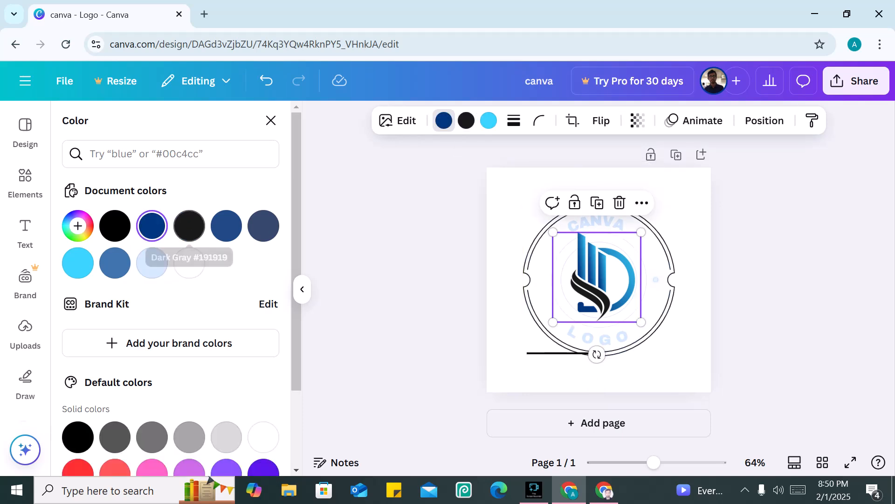
pyautogui.click(226, 226)
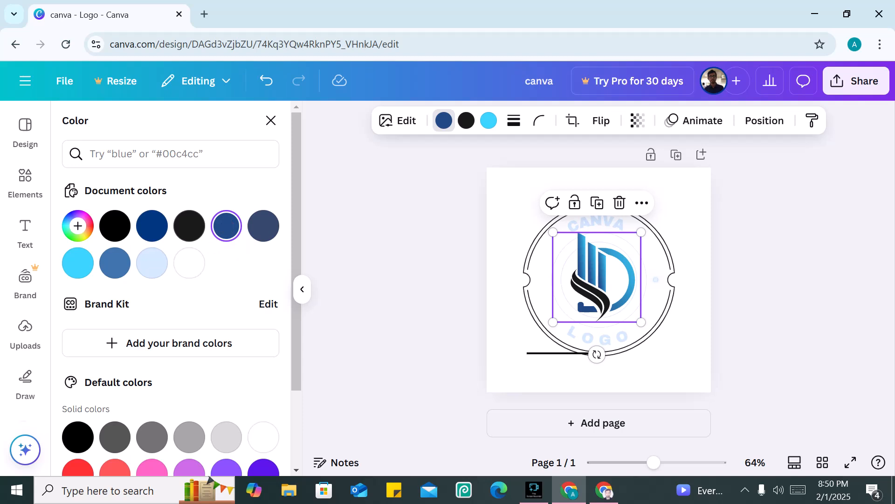
pyautogui.click(188, 226)
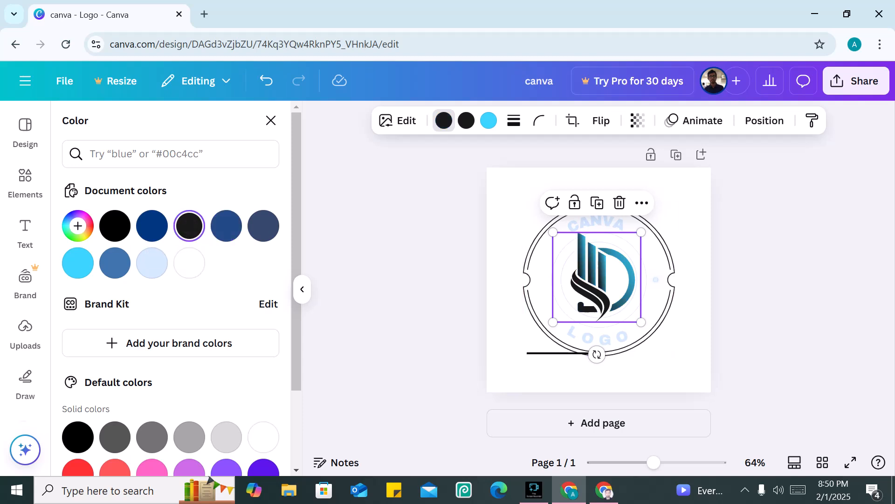
pyautogui.moveTo(597, 278); pyautogui.dragTo(595, 277)
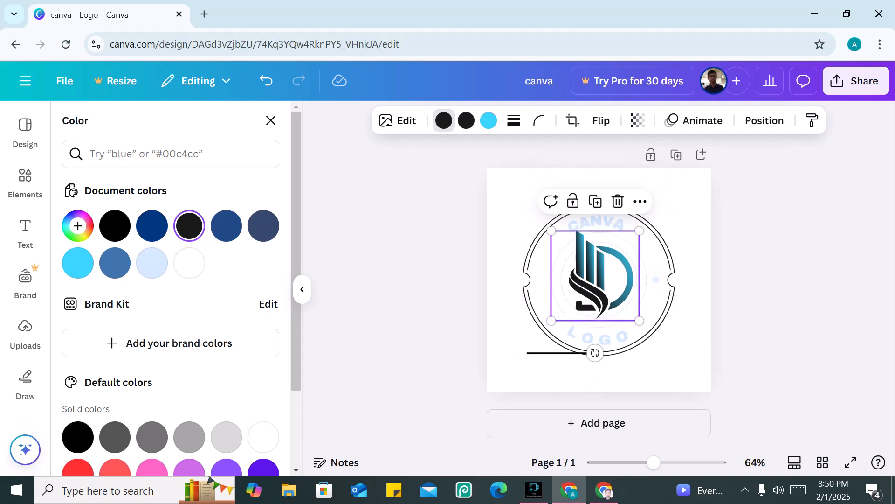
# Recolour the curved LOGO and CANVA texts from light blue to the document's dark slate blue.
pyautogui.click(602, 337)
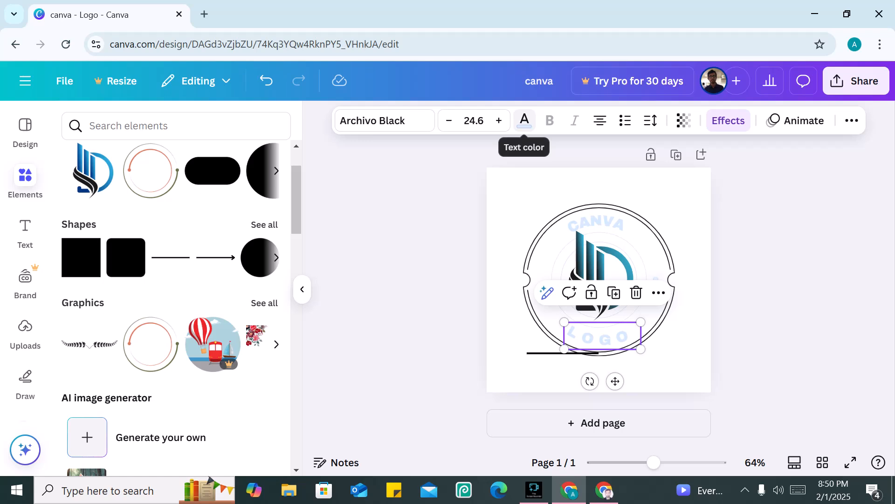
pyautogui.click(524, 120)
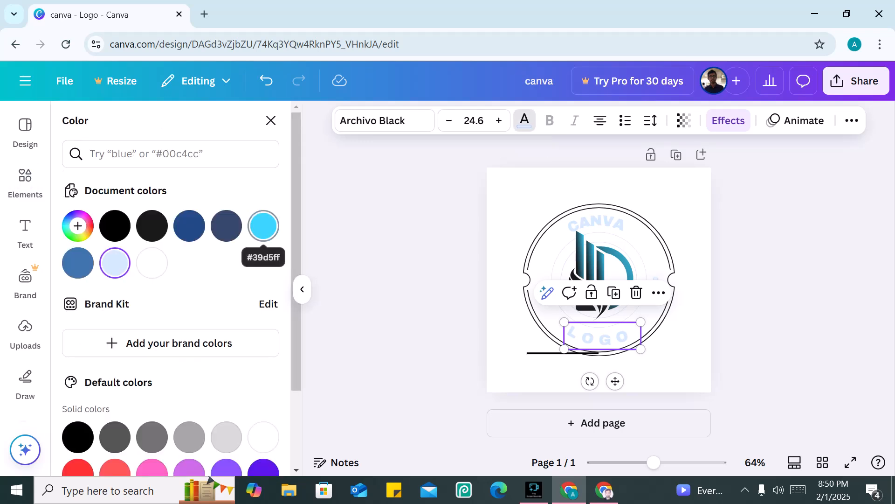
pyautogui.click(226, 226)
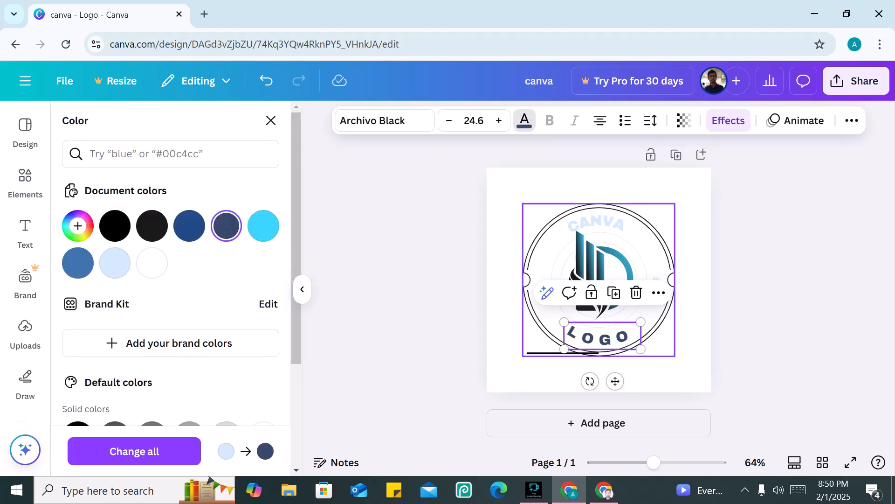
pyautogui.click(599, 224)
pyautogui.click(226, 226)
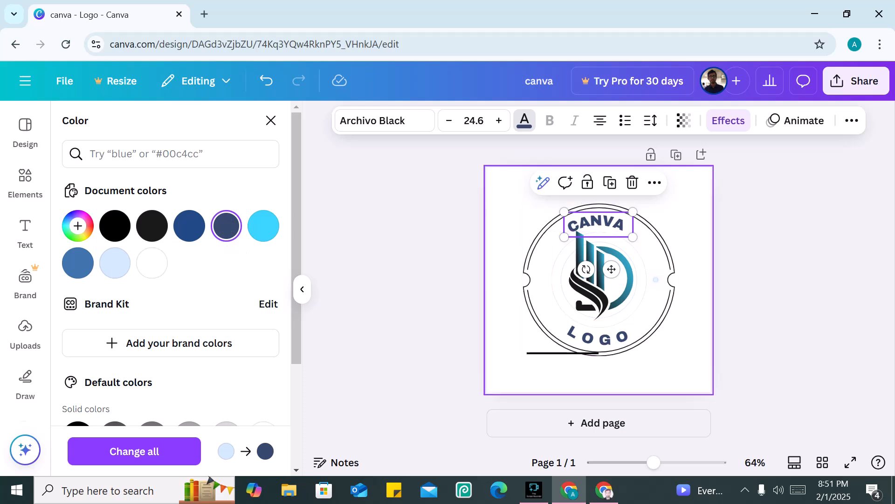
pyautogui.click(271, 120)
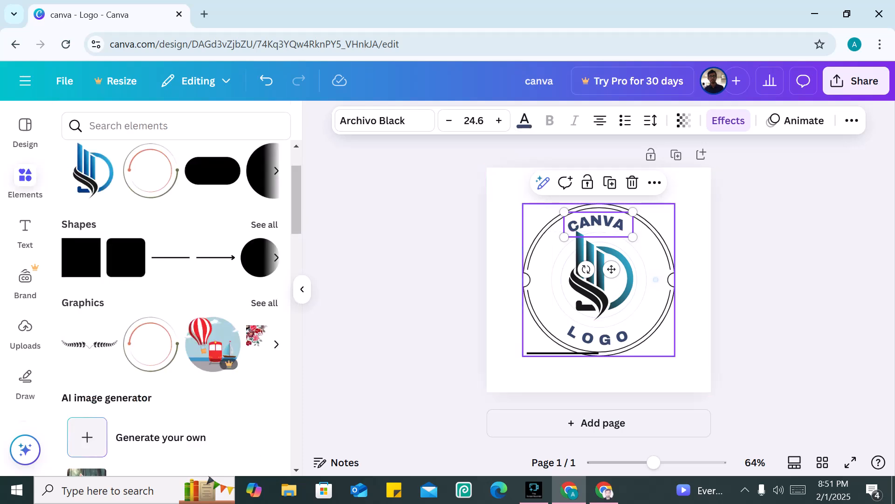
# Add the thin circle outline graphic to the centre of the logo around the D graphic.
pyautogui.click(531, 250)
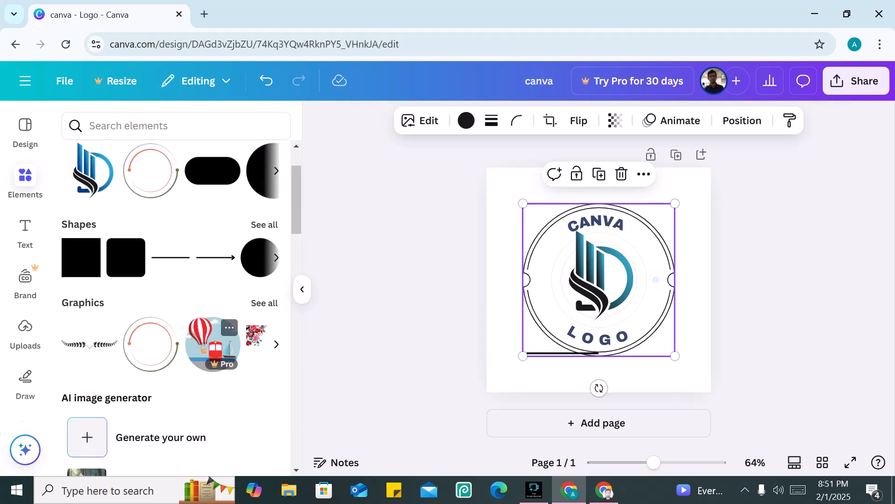
pyautogui.click(276, 344)
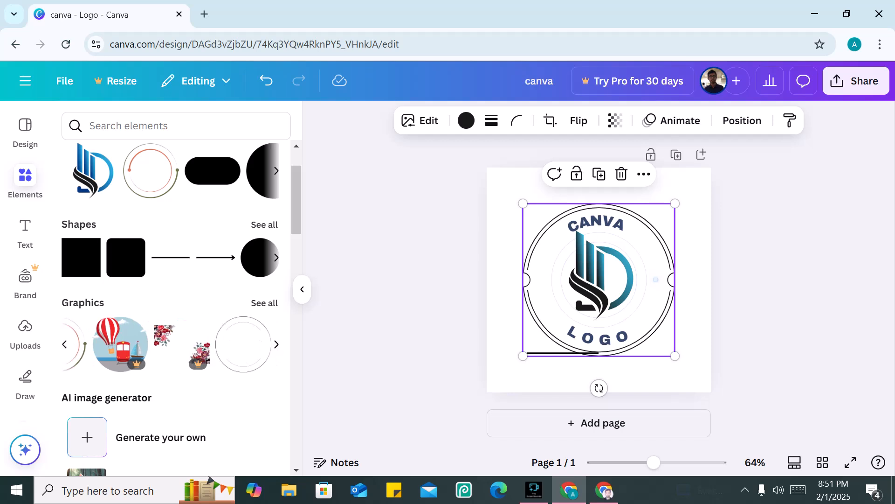
pyautogui.click(150, 344)
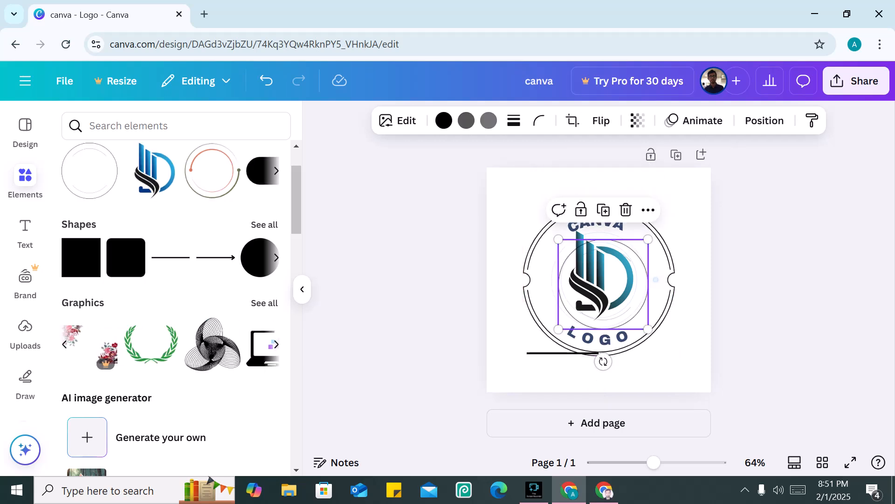
# Try the black spiral line graphic over the centre of the logo and delete it from the page.
pyautogui.click(224, 326)
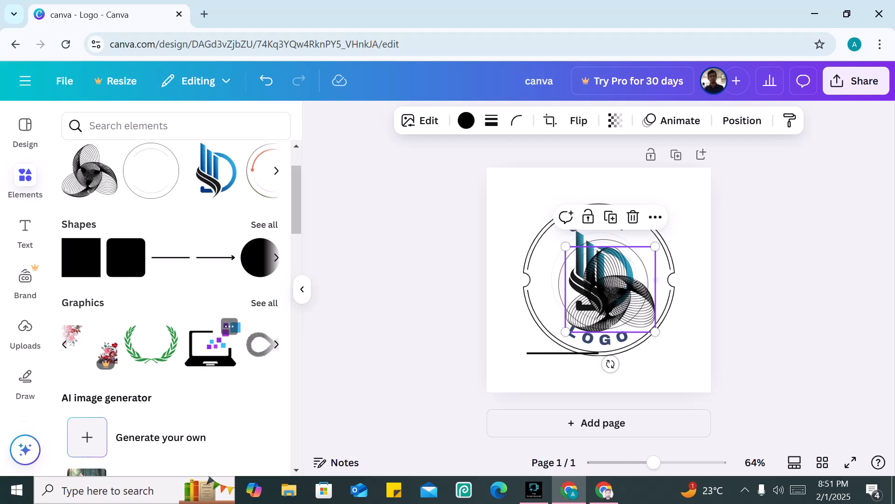
pyautogui.moveTo(611, 289); pyautogui.dragTo(581, 293)
pyautogui.press('Delete')
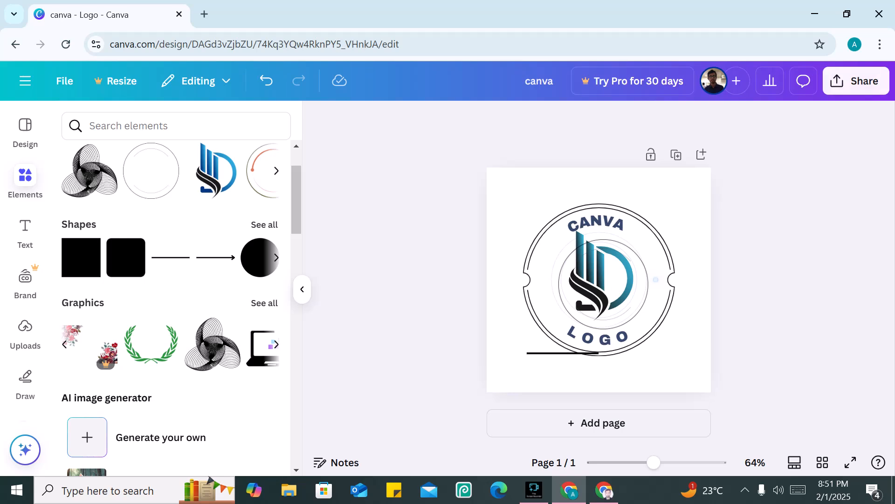
# Download the logo as a PNG at size 1 (500 × 500 px) and return to the design.
pyautogui.click(856, 82)
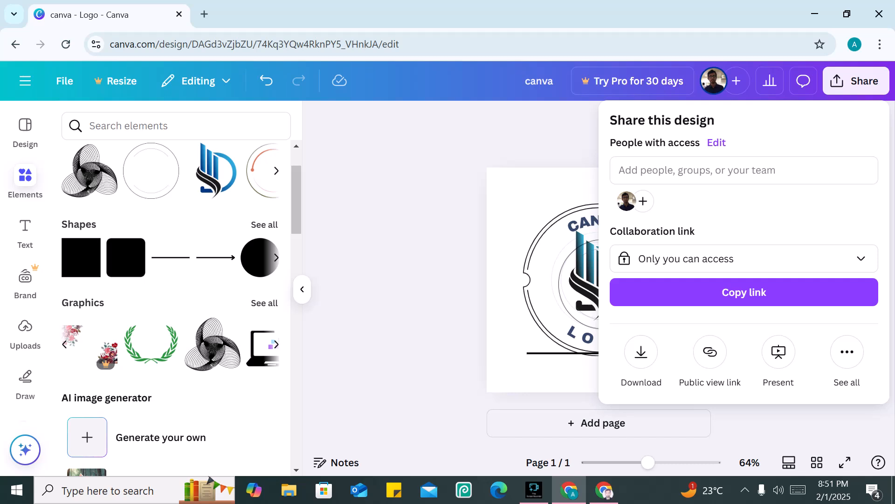
pyautogui.click(641, 352)
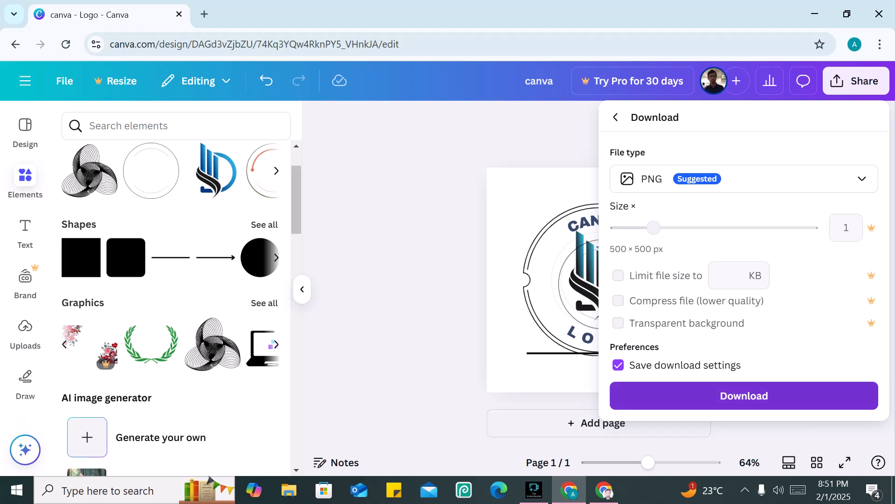
pyautogui.click(744, 396)
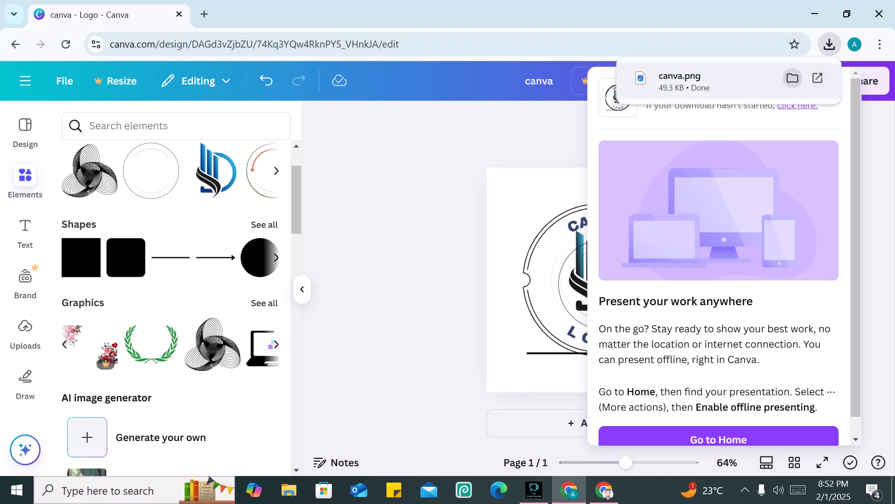
pyautogui.click(522, 135)
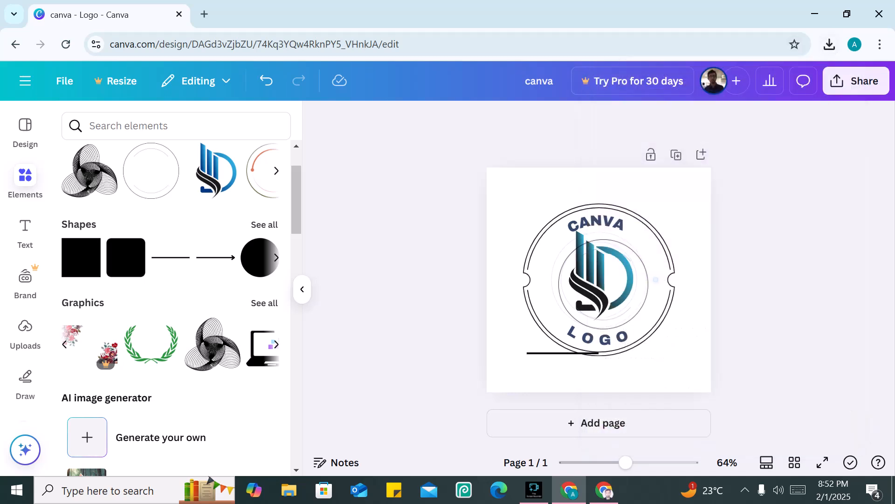